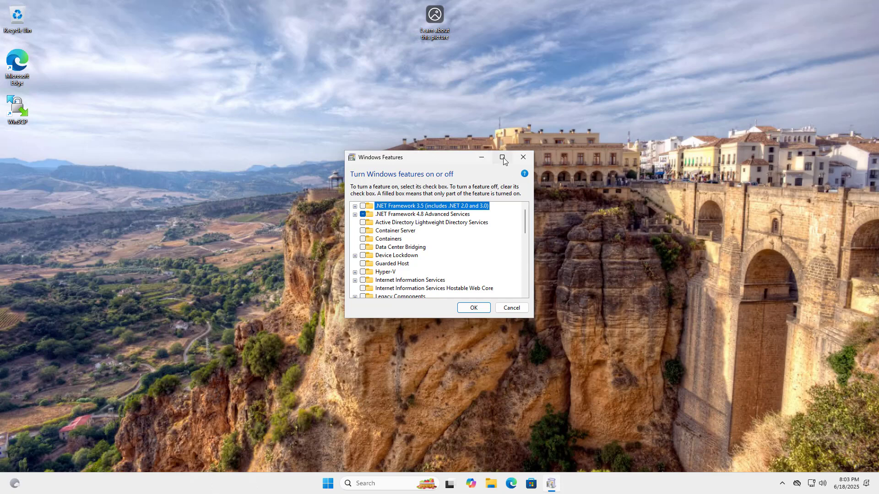
Step: Enable the FTP Service feature under FTP Server in Internet Information Services
click(502, 158)
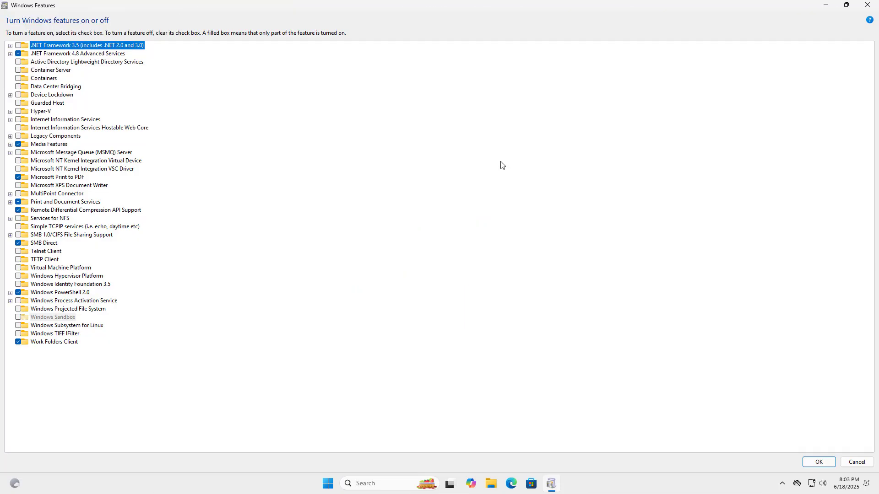
click(39, 121)
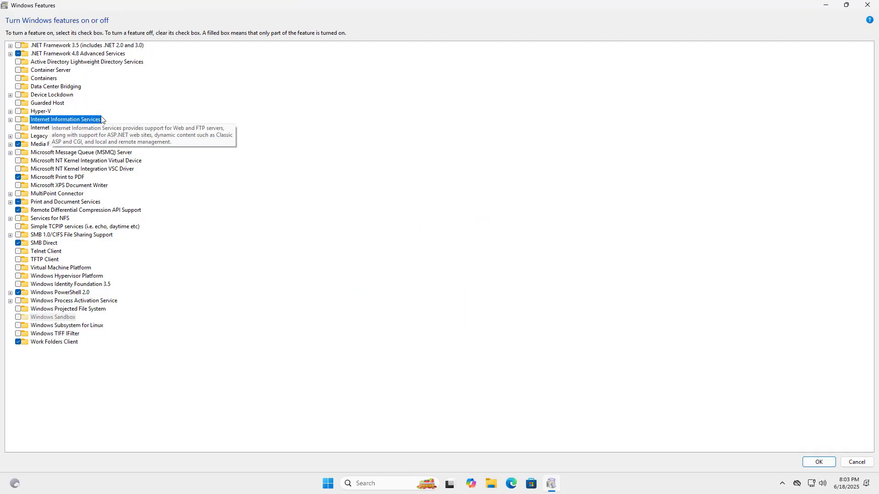
click(10, 120)
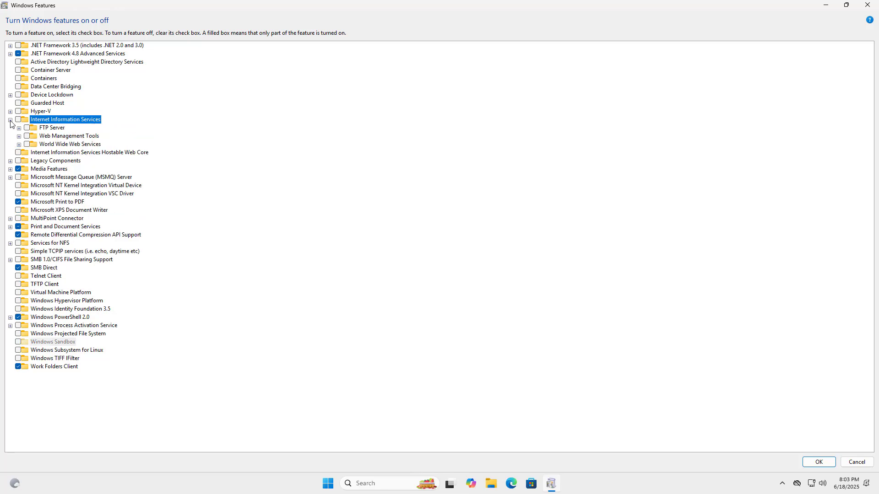
click(19, 128)
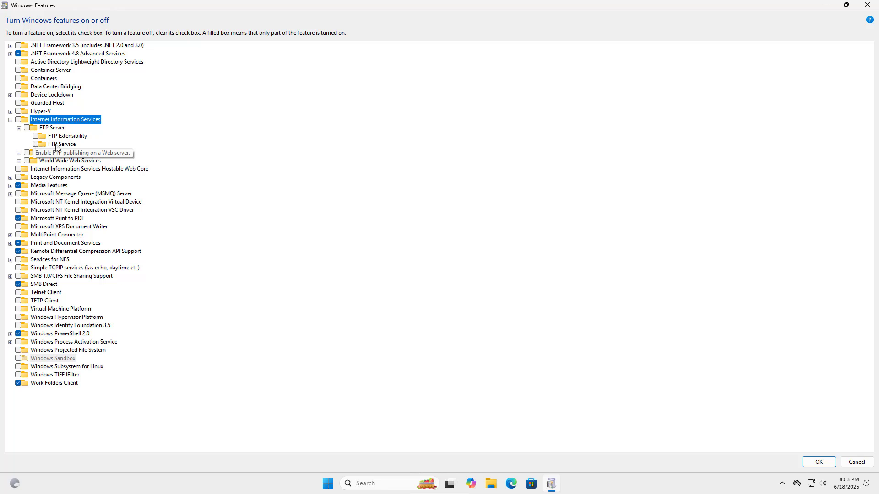
click(38, 146)
click(35, 146)
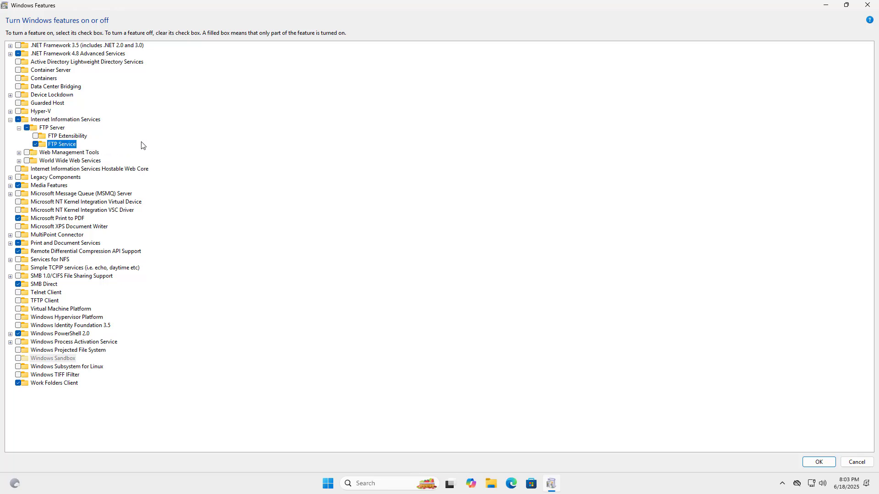
Step: Enable the IIS Management Console under Web Management Tools and apply the Windows feature changes
click(94, 154)
click(18, 153)
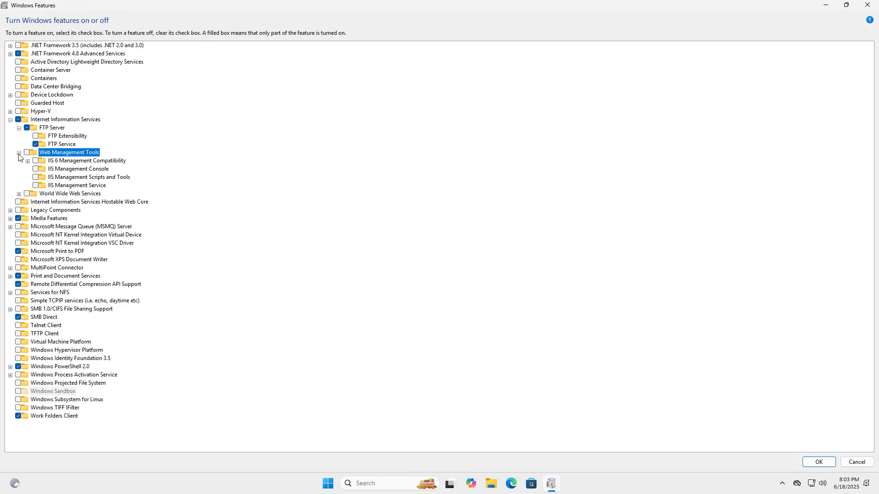
click(105, 170)
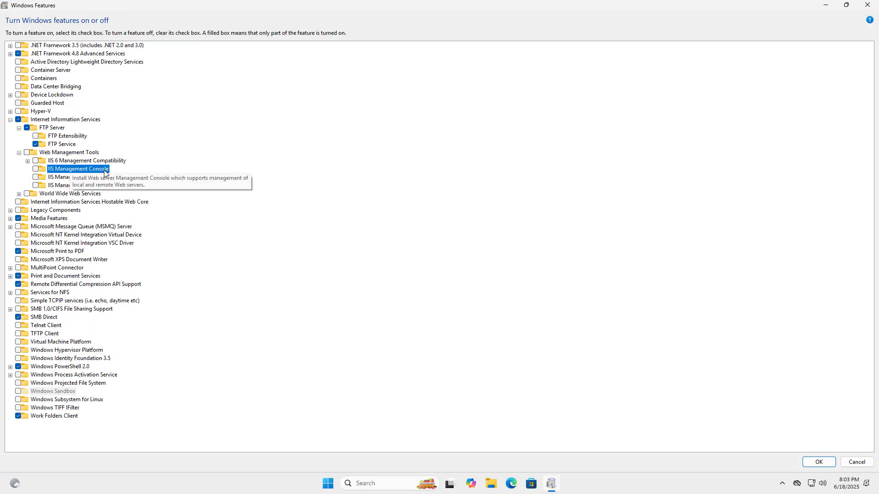
click(36, 169)
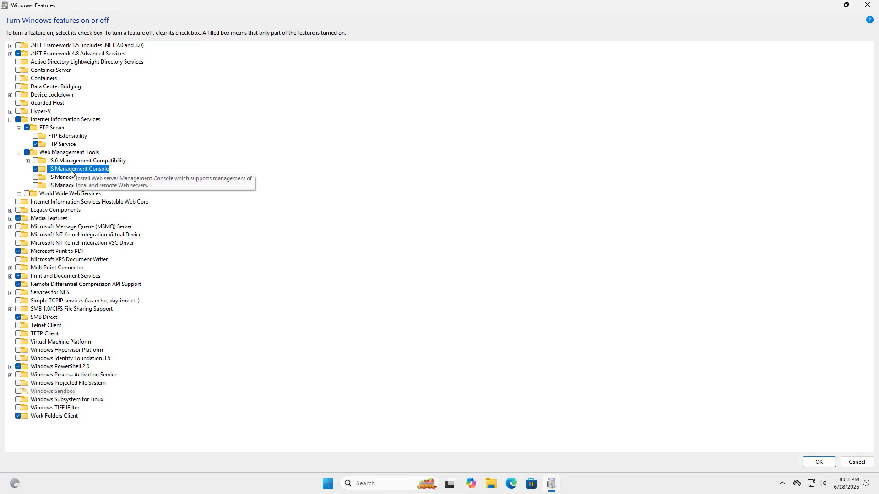
click(812, 462)
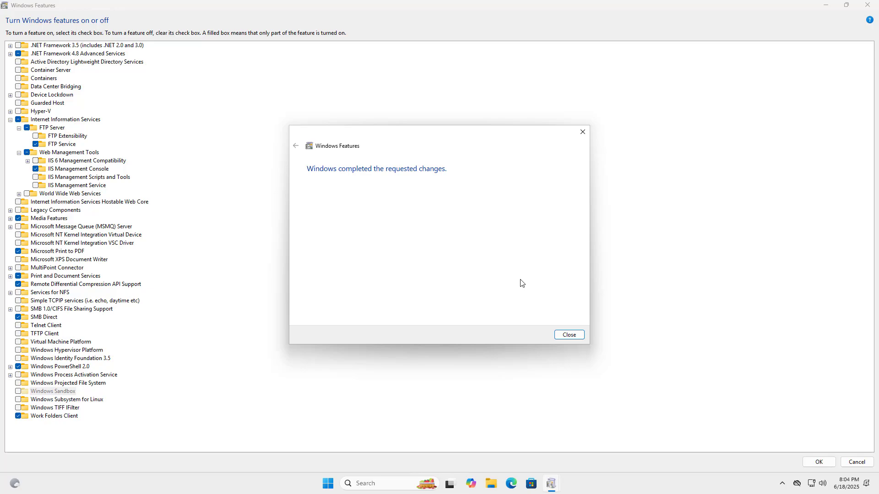
click(570, 335)
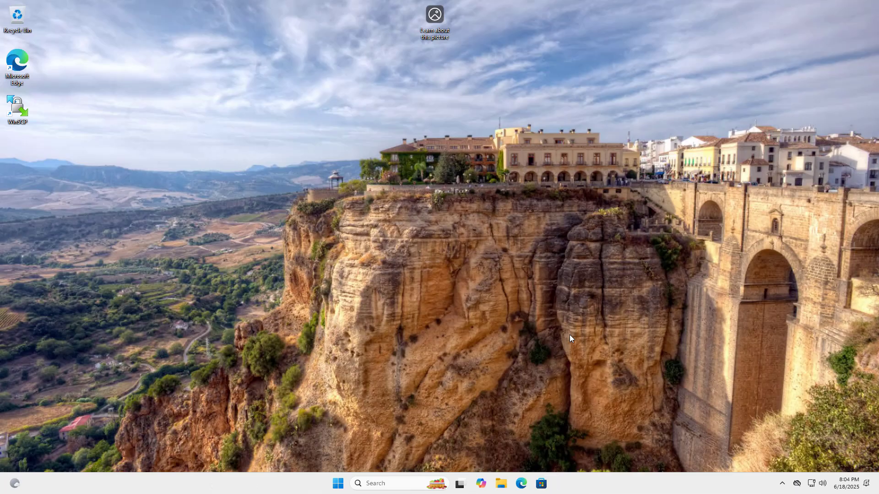
Step: Find and open Internet Information Services (IIS) Manager, and maximize its window
click(395, 486)
text(iis)
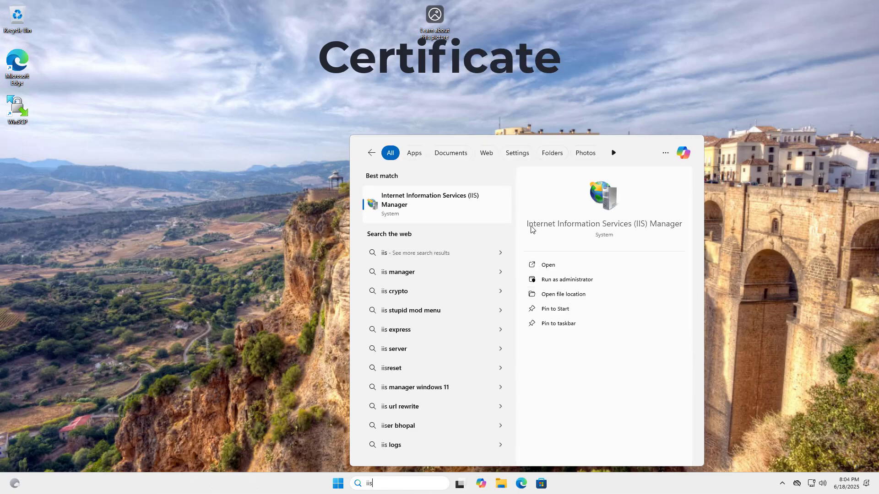
click(613, 205)
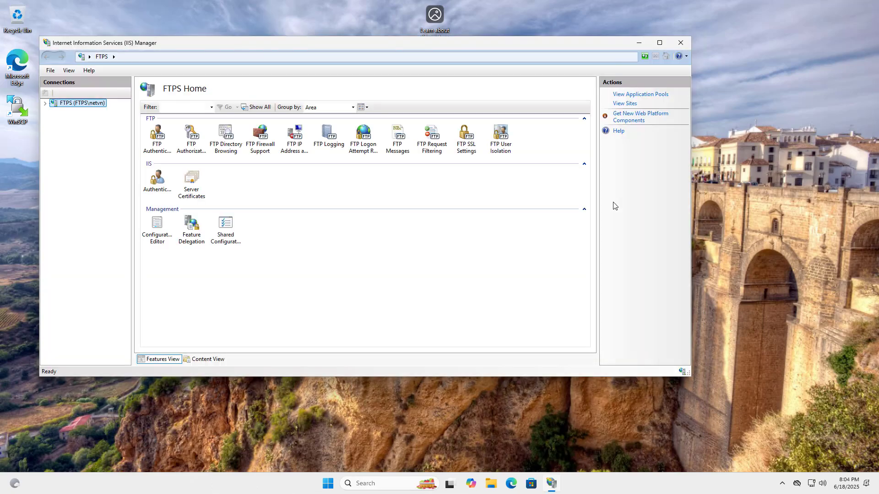
click(659, 43)
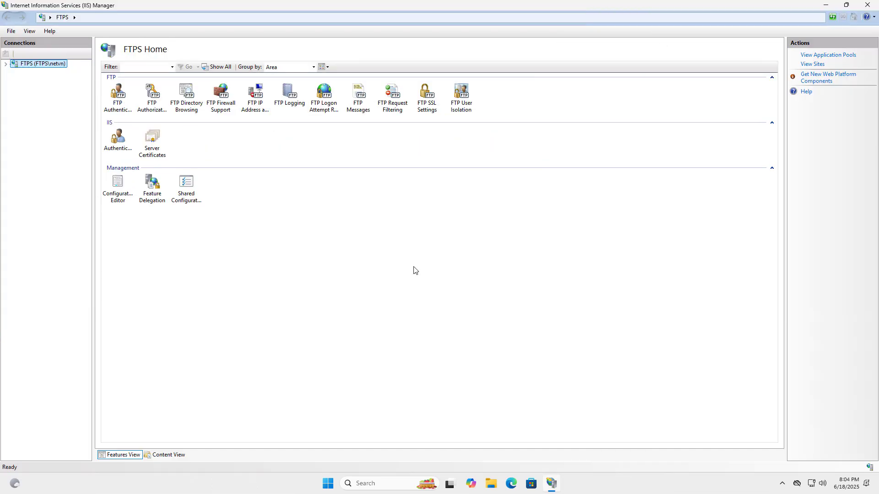
Step: Create a self-signed server certificate with the friendly name "FTP Server" in the Personal certificate store
click(25, 66)
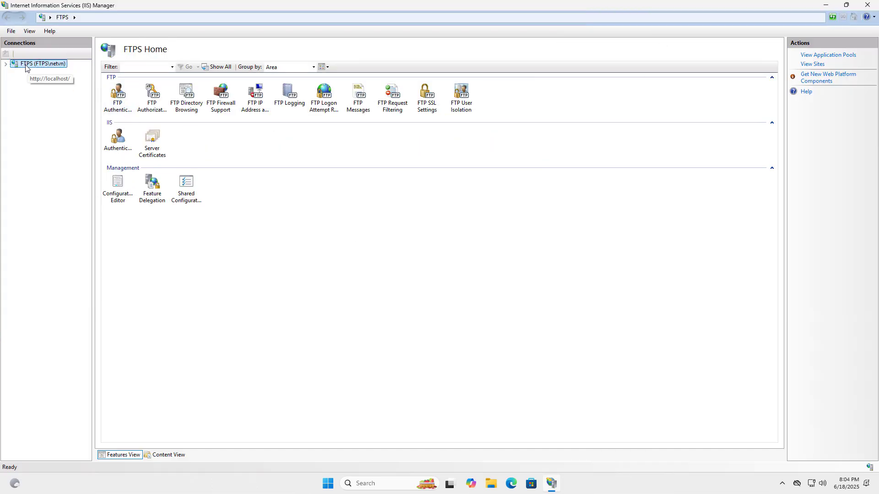
click(152, 142)
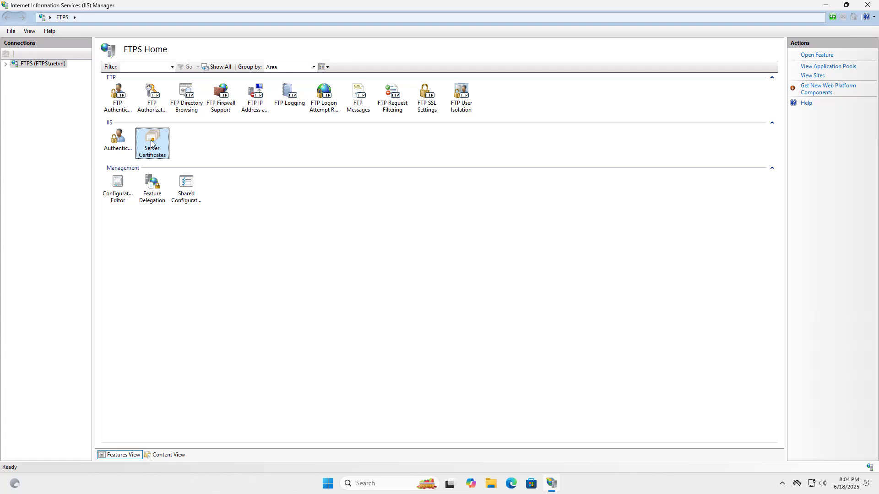
double_click(152, 143)
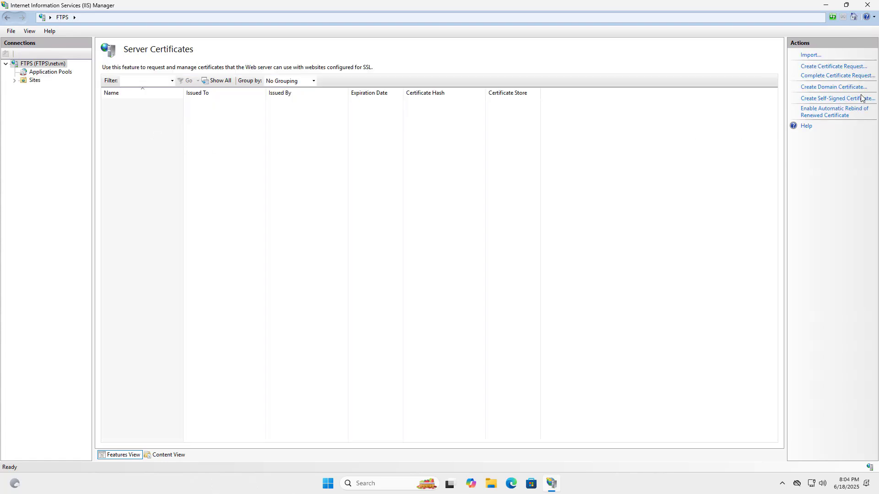
drag(785, 111, 667, 113)
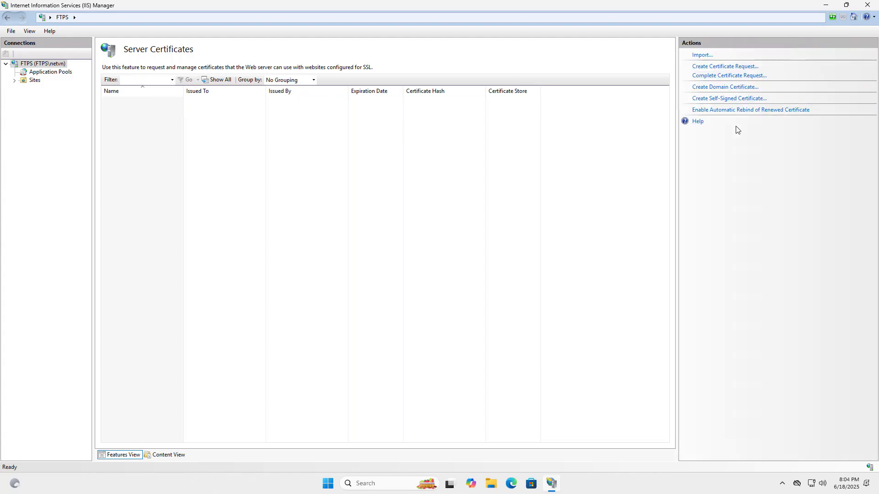
click(731, 99)
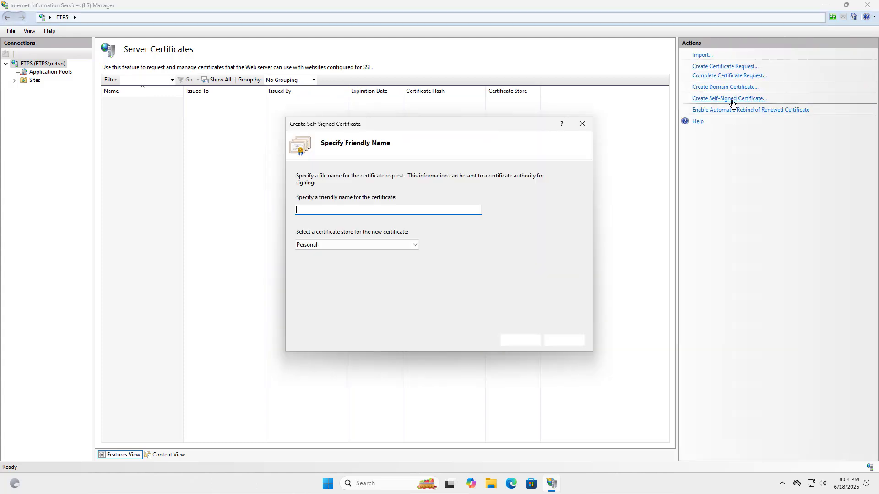
text(FTP Server)
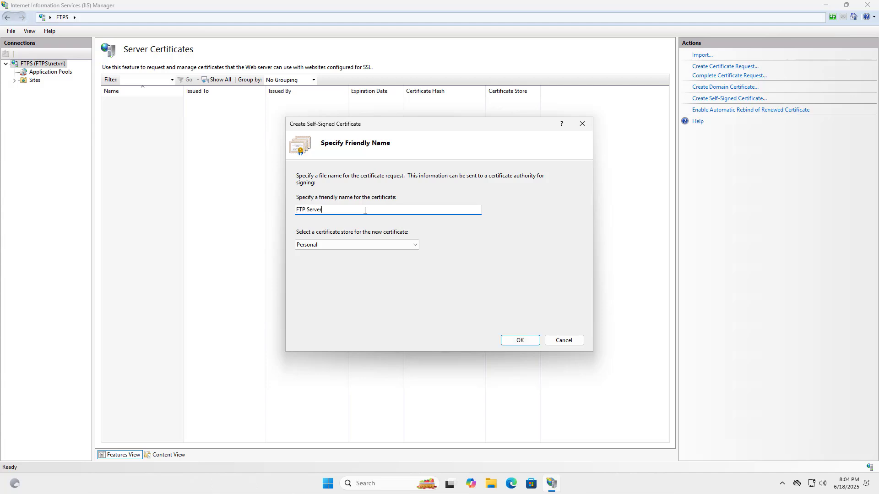
drag(321, 209, 290, 209)
click(510, 338)
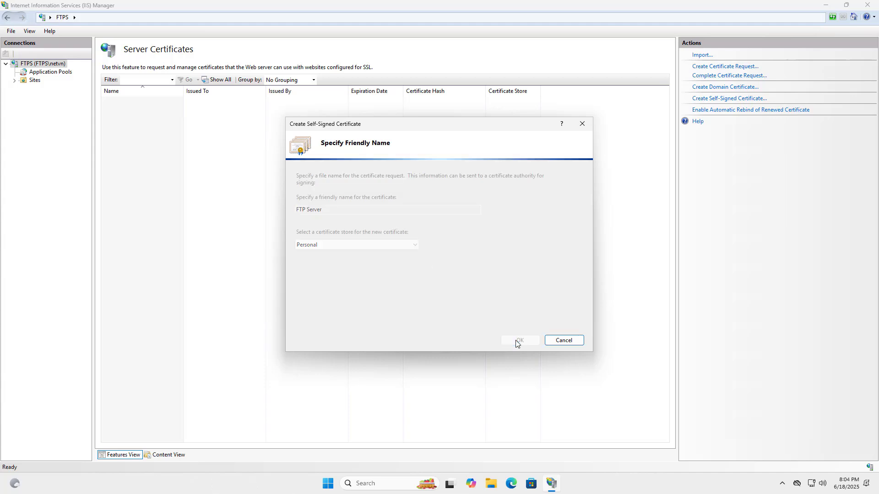
Step: Examine the general information of the FTP Server certificate and close it
click(337, 102)
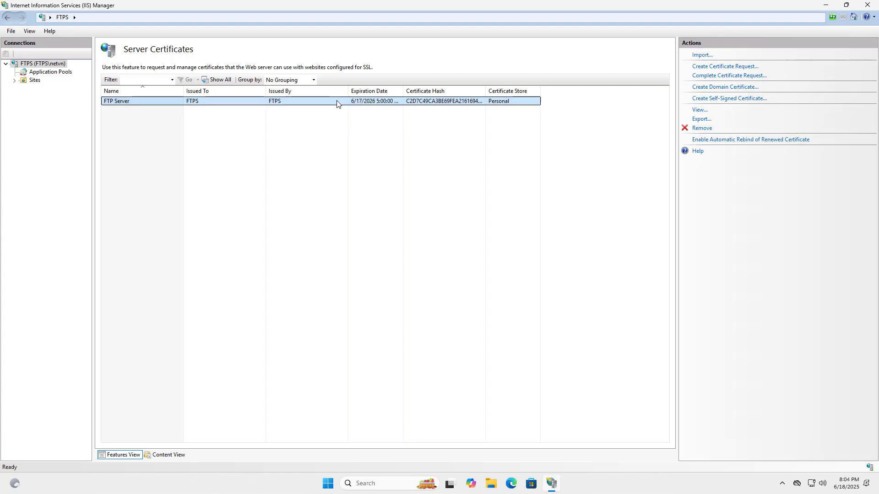
double_click(415, 102)
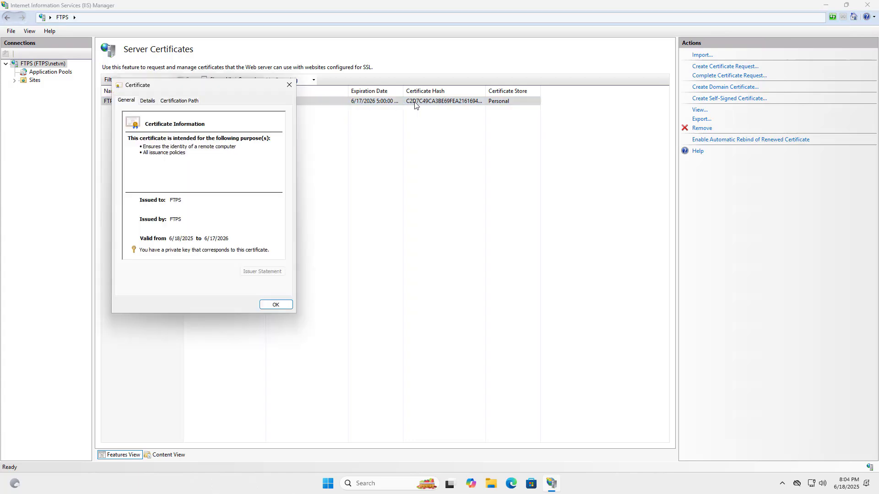
click(276, 305)
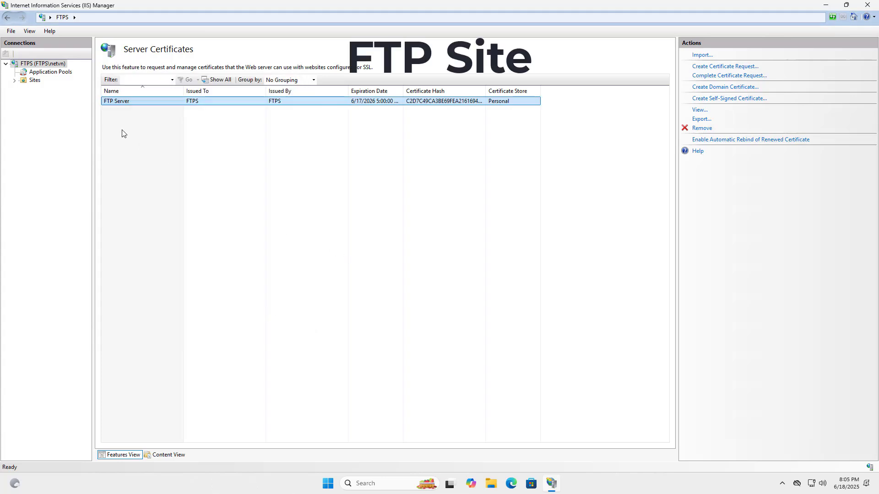
Step: Start adding a new FTP site under Sites and name it "FTP site"
click(36, 81)
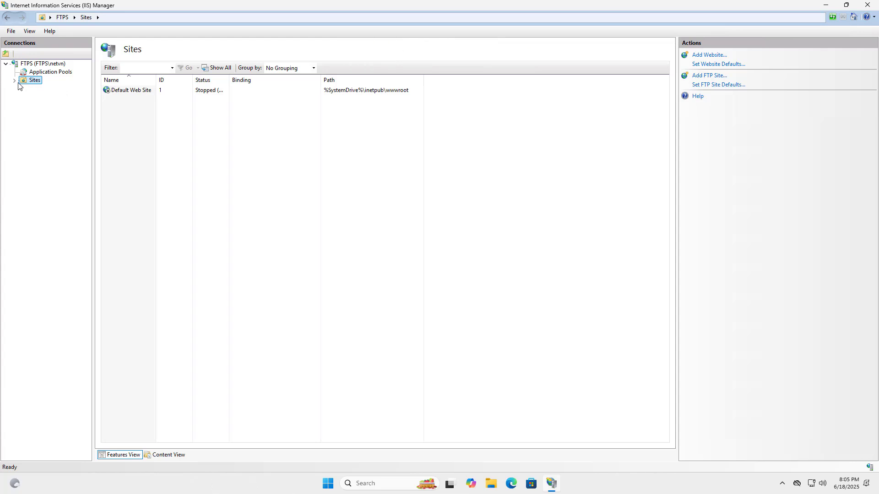
click(14, 81)
right_click(40, 83)
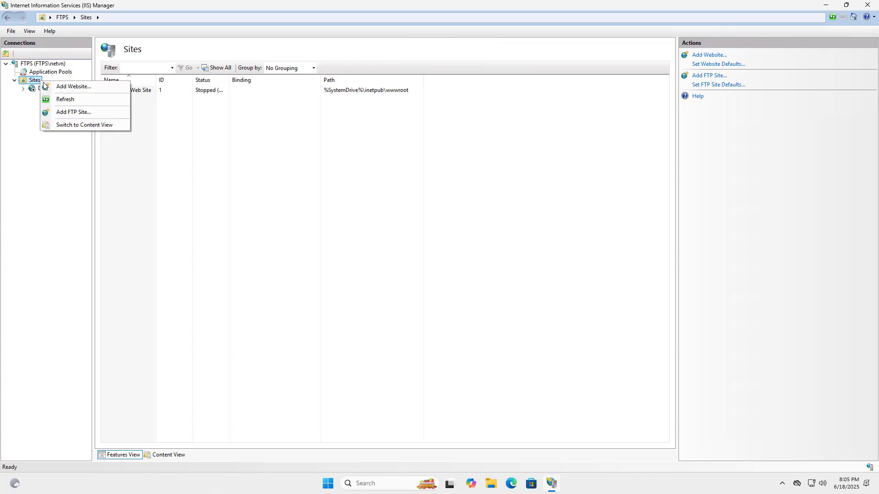
click(72, 115)
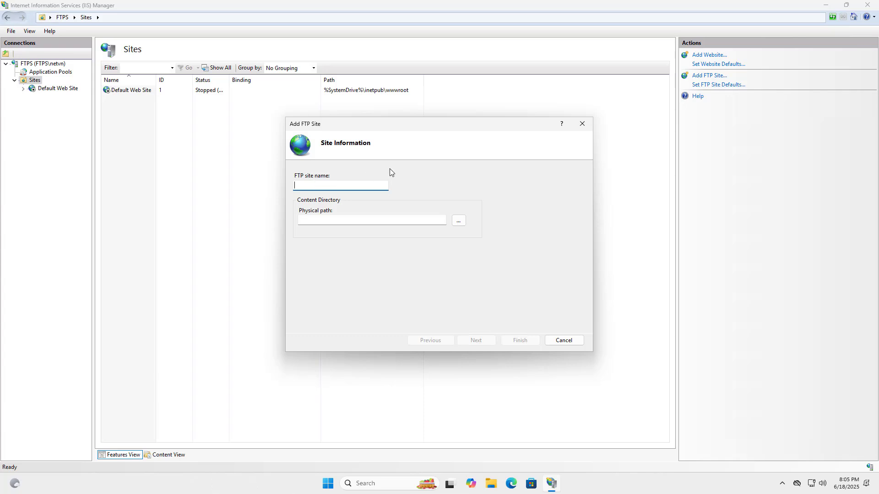
text(FTP site)
Step: Create a folder named ftproot on the C: drive, set it as the FTP site's physical path, and proceed to the binding settings
click(458, 220)
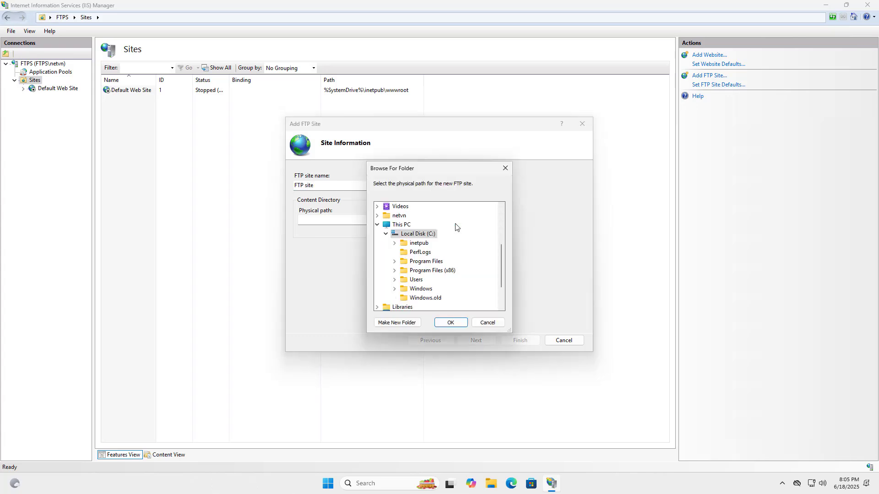
click(410, 322)
text(ft)
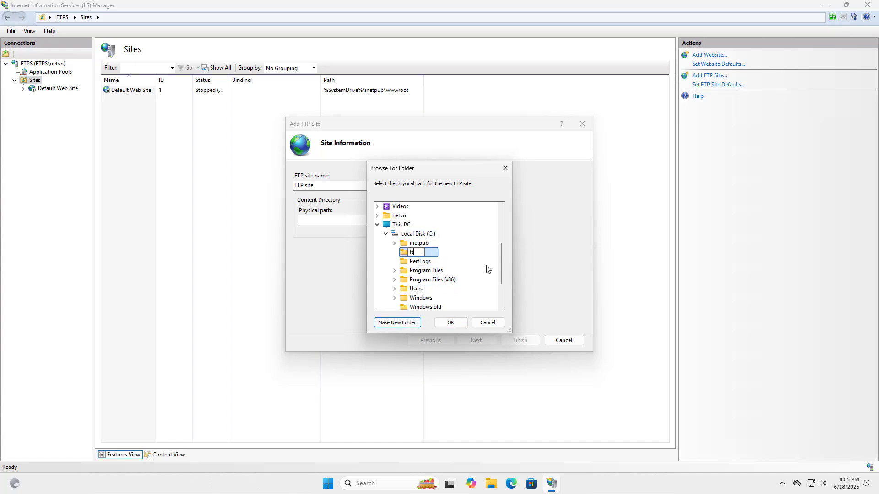
text(proot)
key(Return)
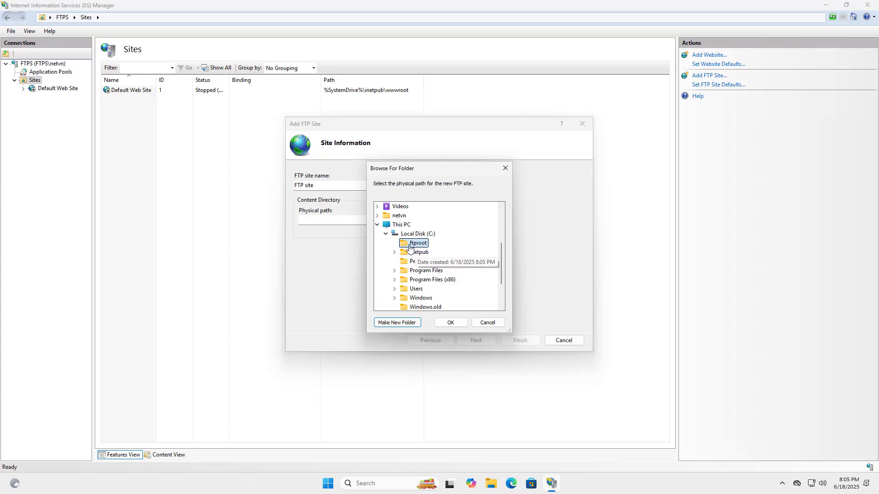
click(449, 321)
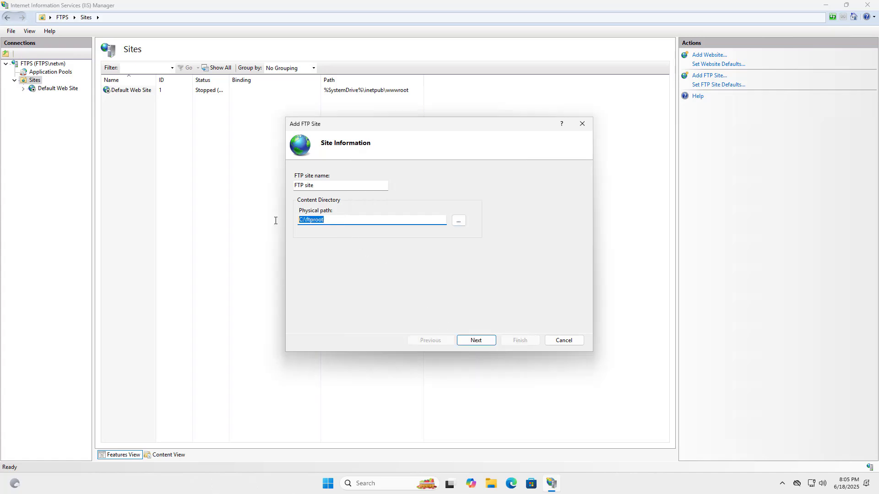
click(474, 340)
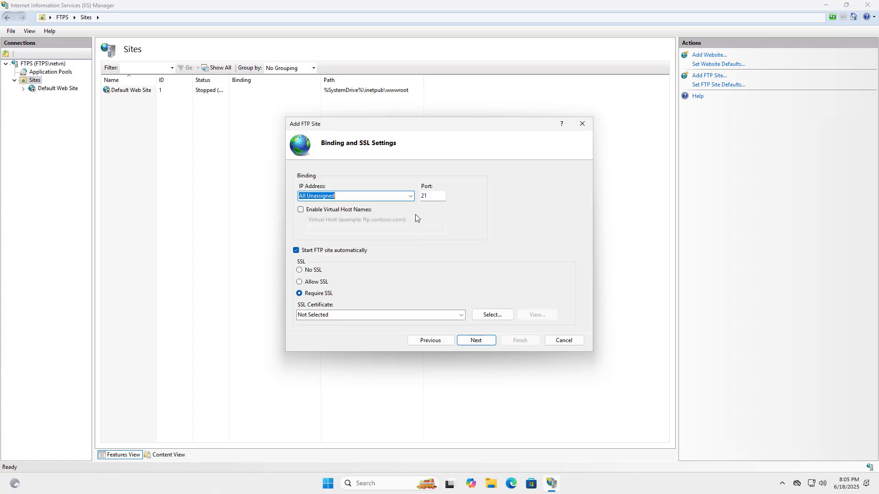
Step: Bind the FTP site to IP address 192.168.0.93 and require SSL with the FTP Server certificate
click(409, 196)
click(381, 212)
click(317, 297)
click(348, 315)
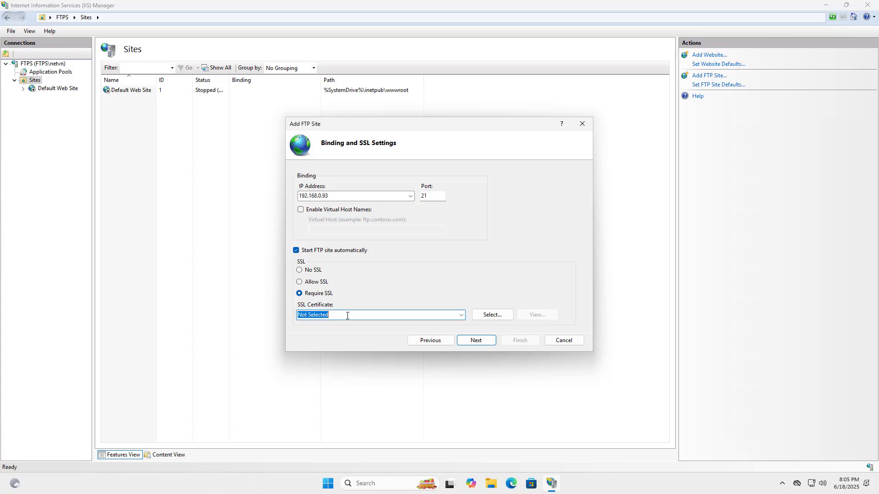
click(460, 316)
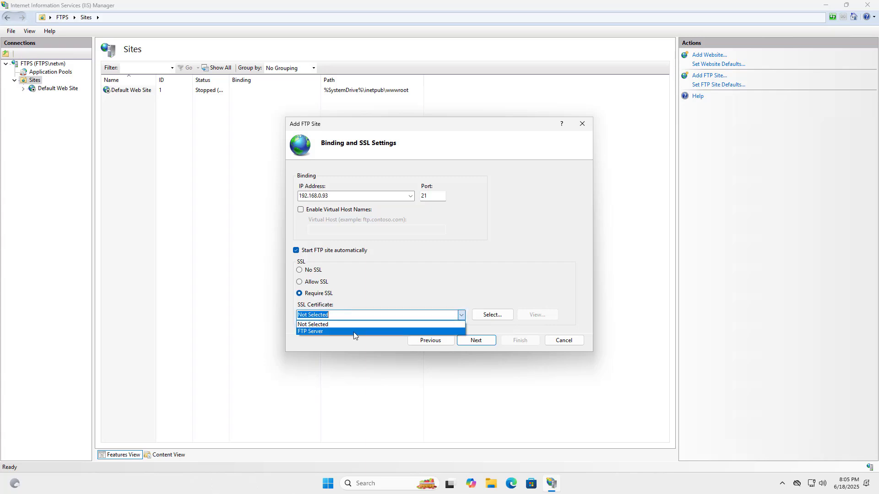
click(353, 334)
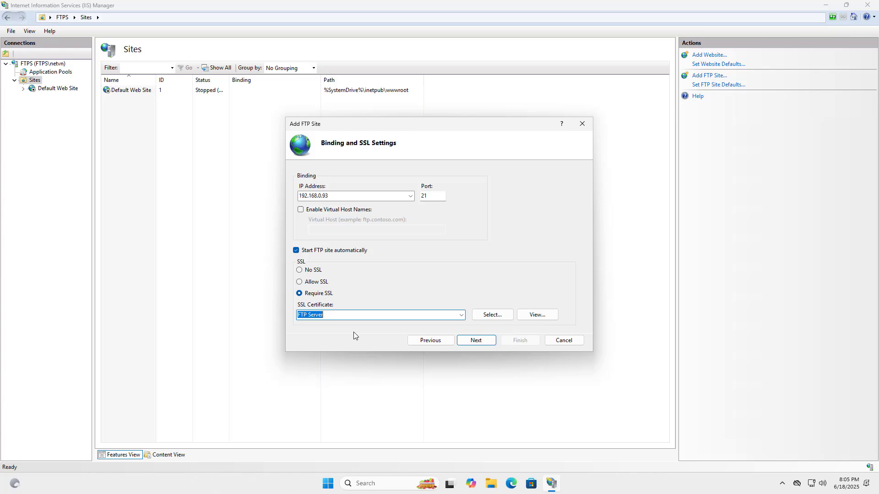
Step: Check the selected SSL certificate's general information, close it, and proceed to the authentication and authorization settings
click(554, 316)
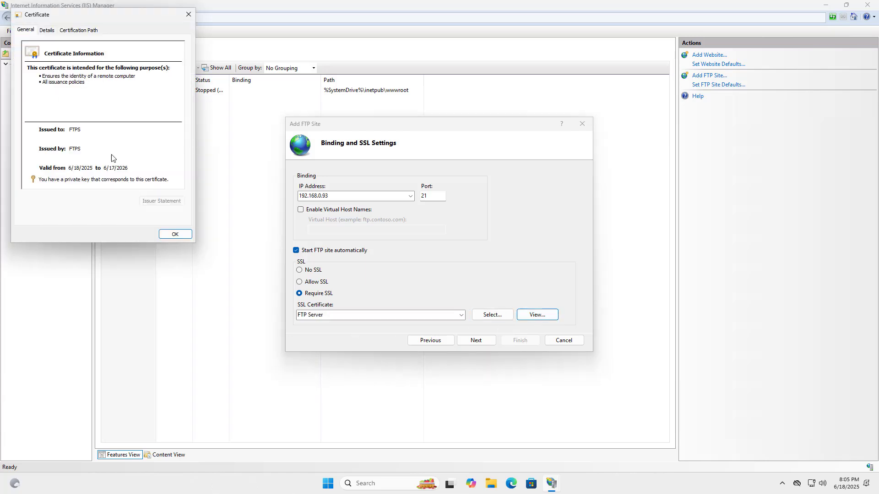
click(179, 234)
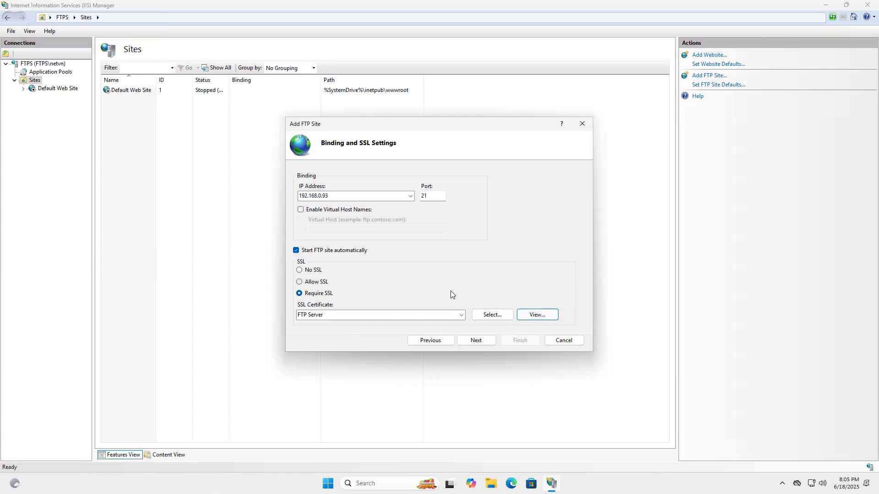
click(476, 340)
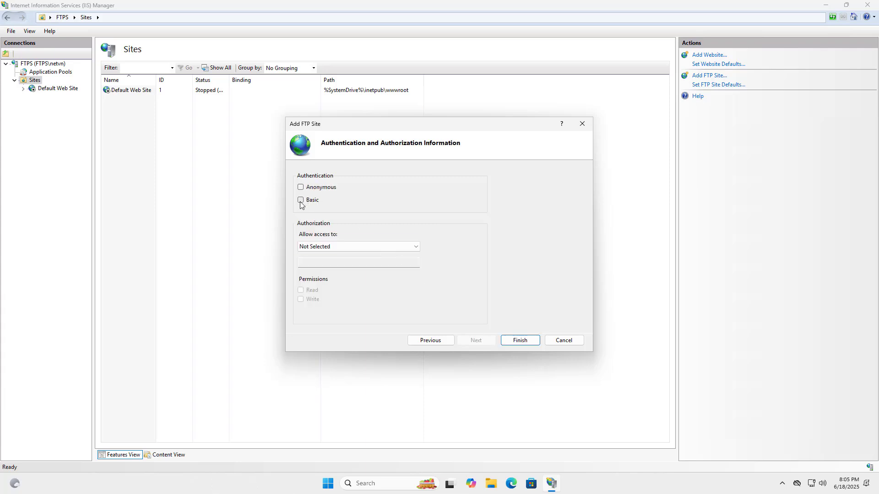
Step: Enable Basic authentication and allow access to specified users, checking the name of the signed-in Windows account
click(321, 248)
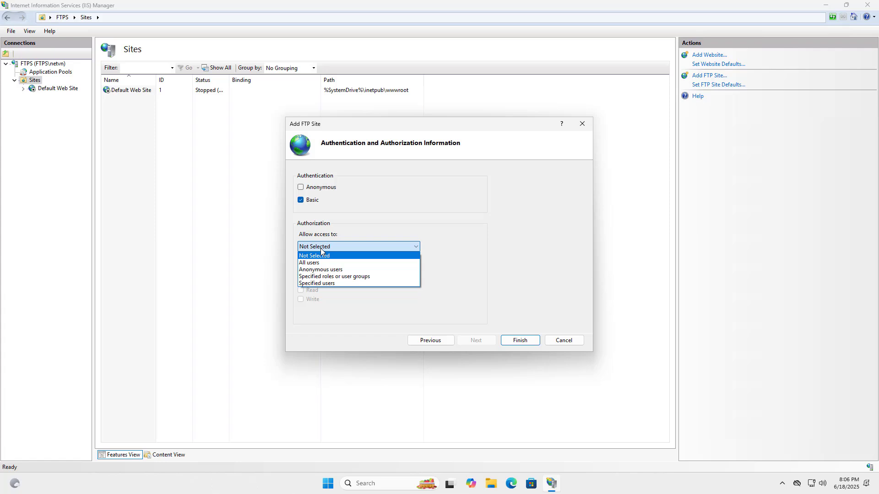
click(328, 284)
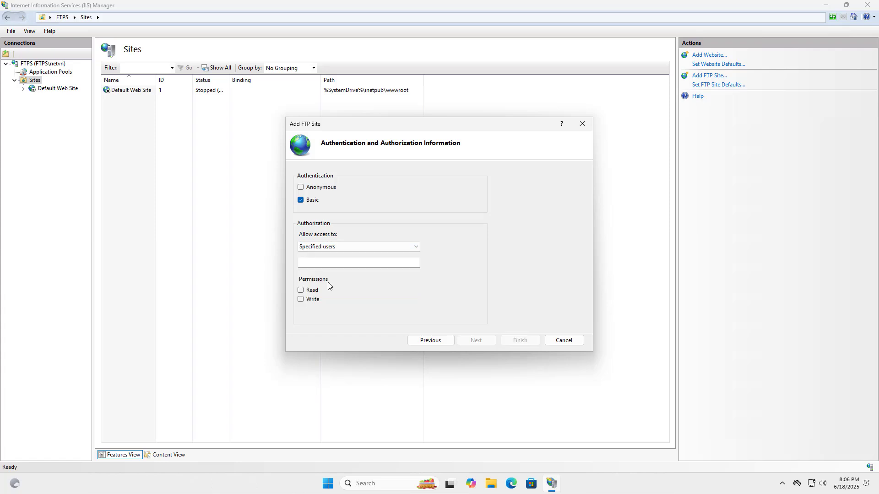
click(334, 484)
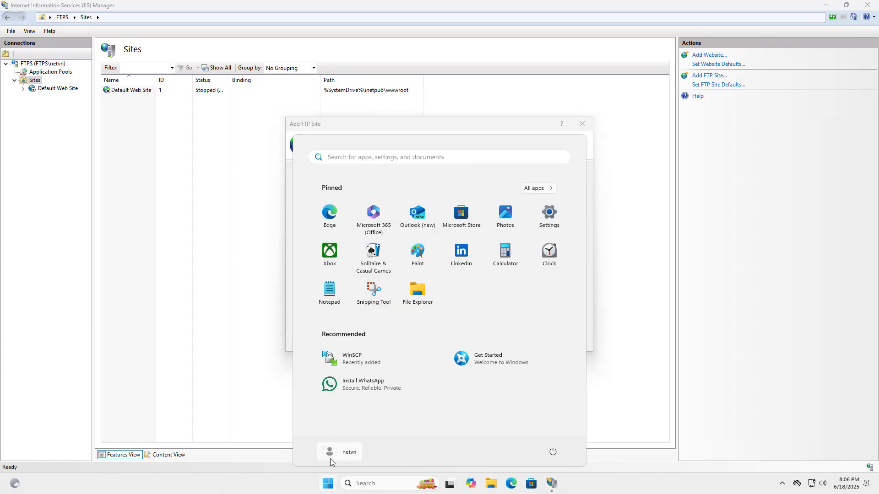
click(268, 414)
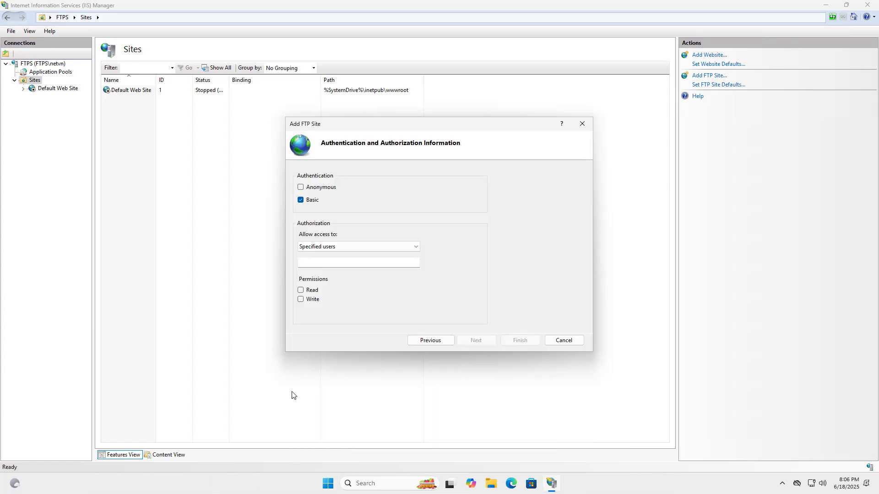
Step: Authorize the user netvn with Read permission and finish creating the FTP site
click(337, 263)
text(netvn)
click(301, 292)
click(520, 340)
click(151, 101)
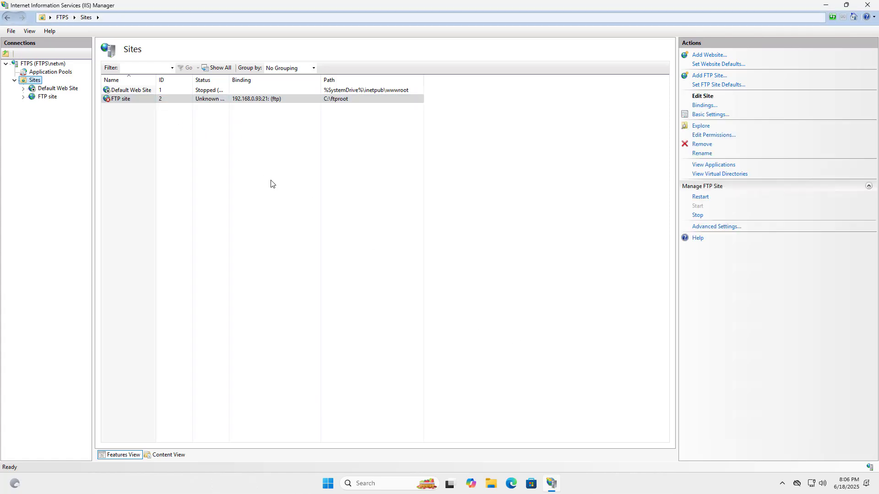
click(384, 278)
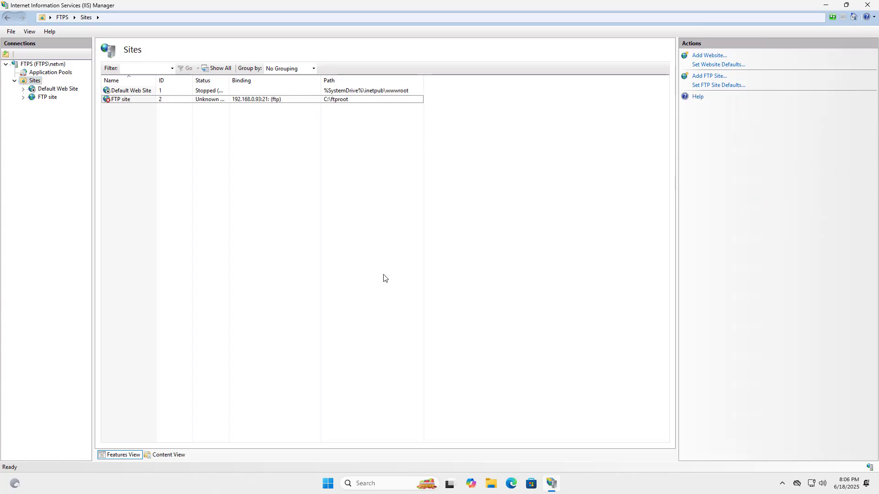
Step: Minimize IIS Manager, open Windows Defender Firewall with Advanced Security in a maximized window, and display the inbound rules
click(825, 6)
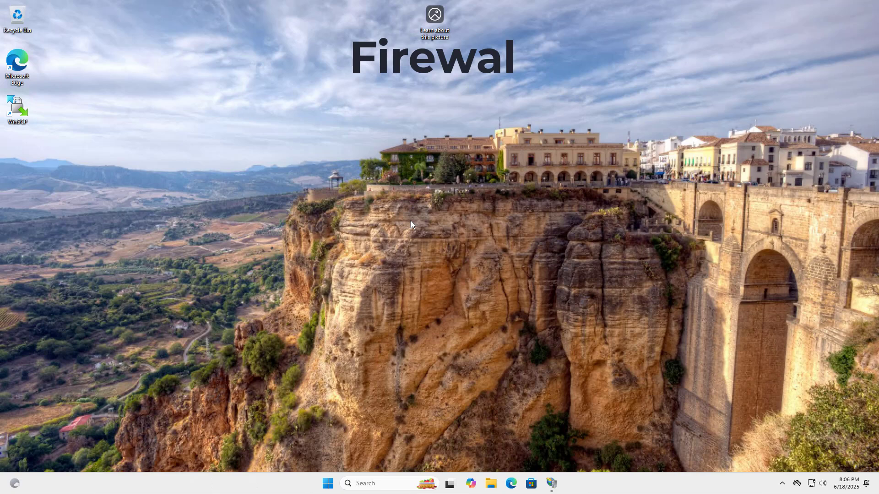
click(388, 484)
text(fir)
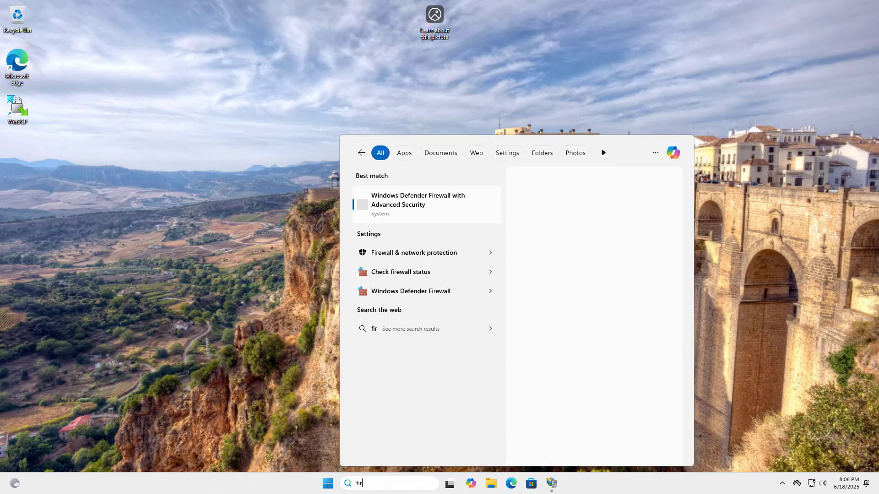
text(e)
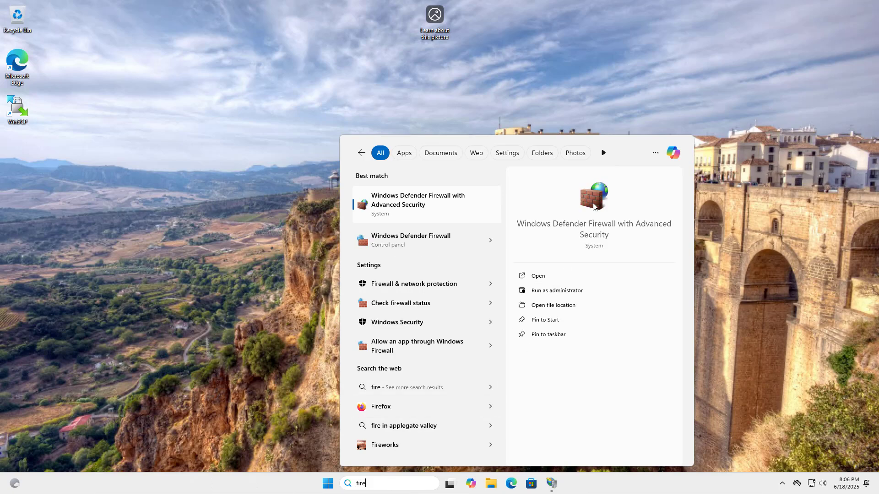
click(594, 207)
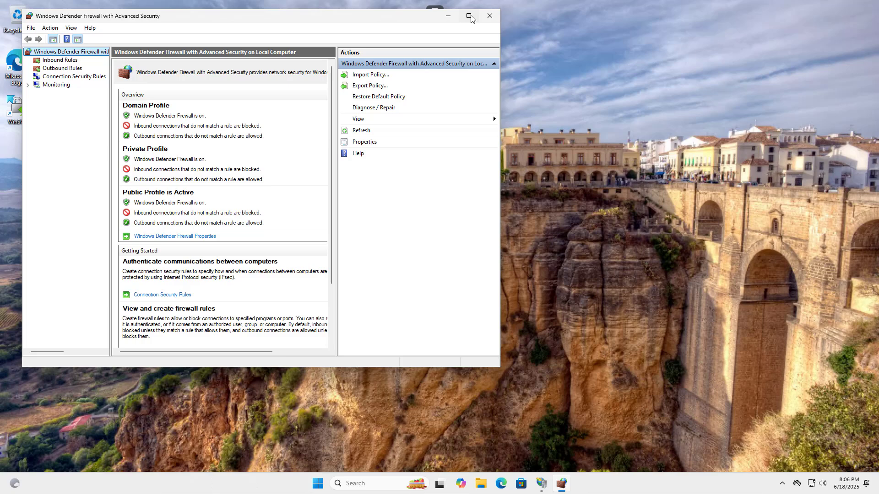
click(469, 16)
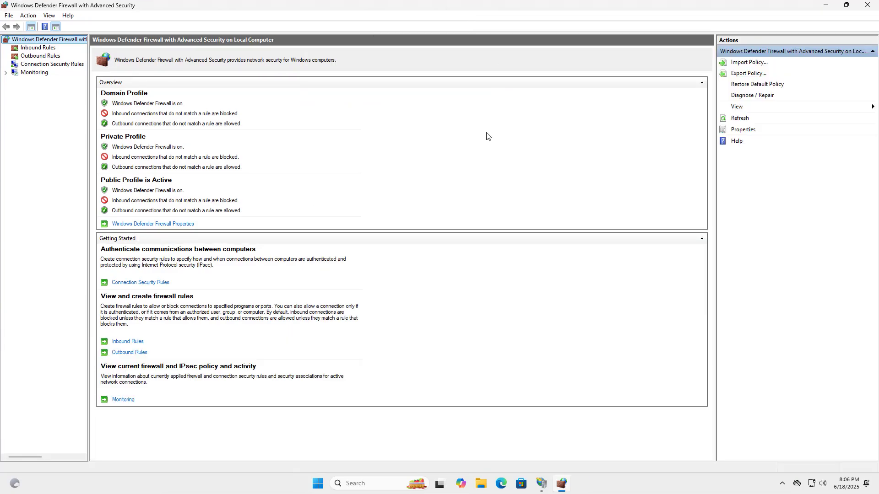
click(43, 48)
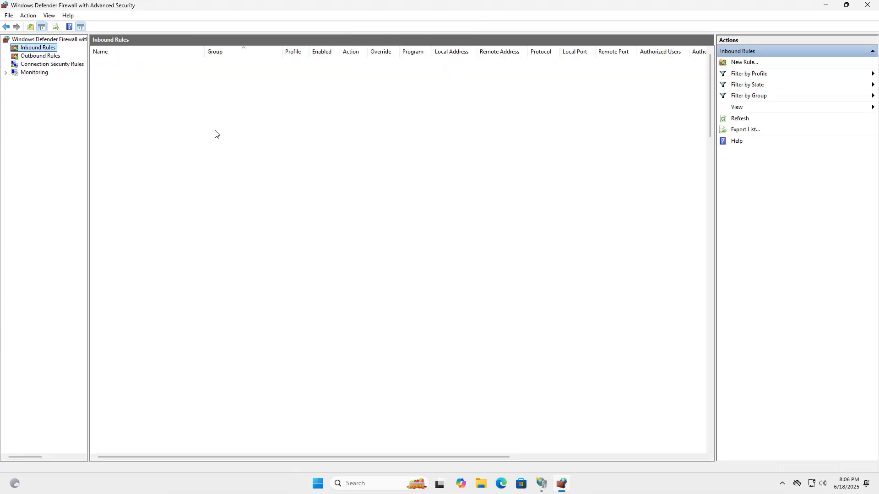
Step: Enable the inbound rules for FTP Traffic-In, FTP Passive Traffic-In and FTP SSL Traffic-In, and close the firewall console
click(214, 131)
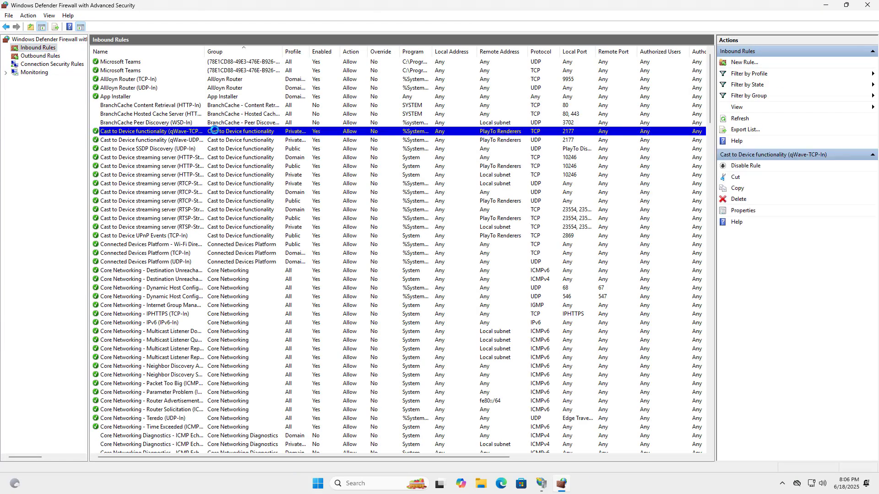
key(f)
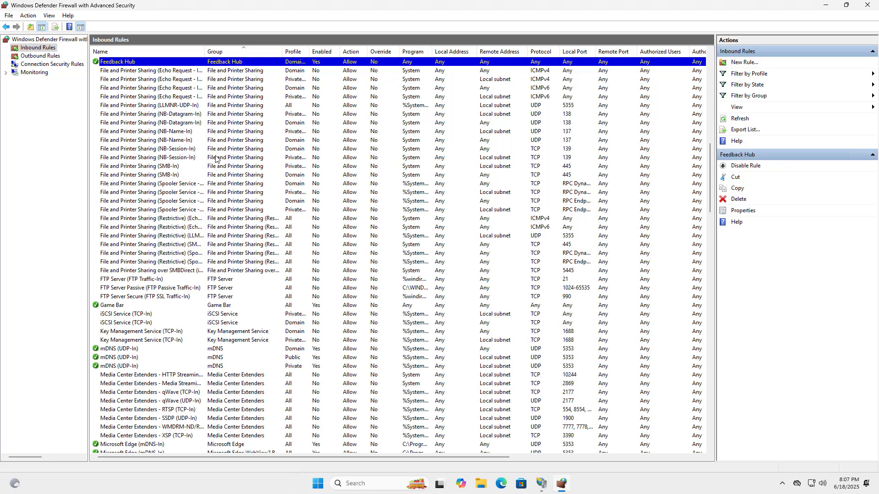
click(160, 280)
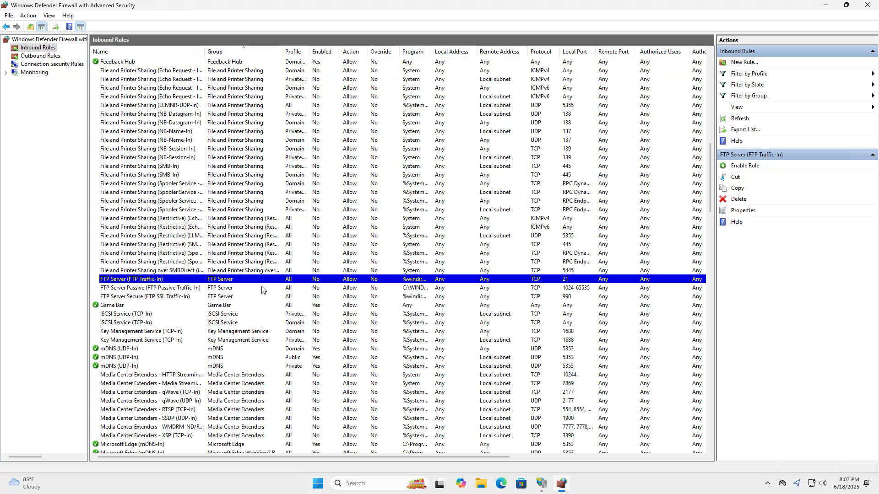
click(738, 167)
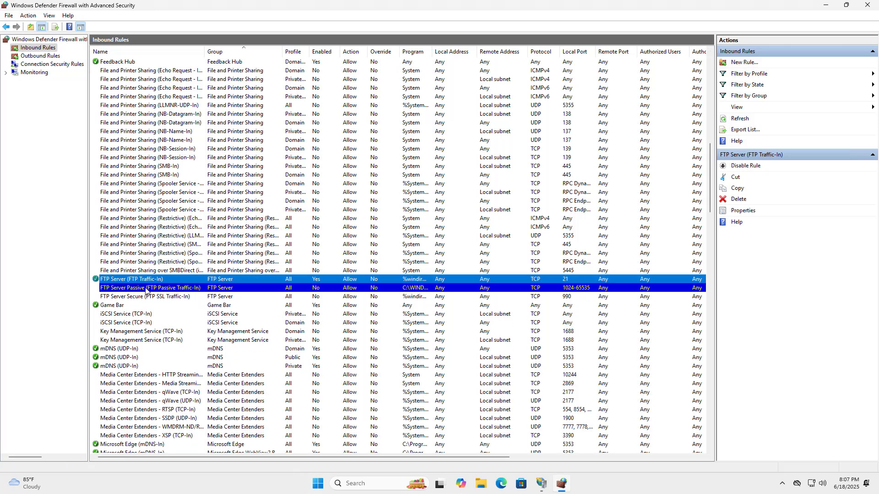
click(149, 289)
click(739, 165)
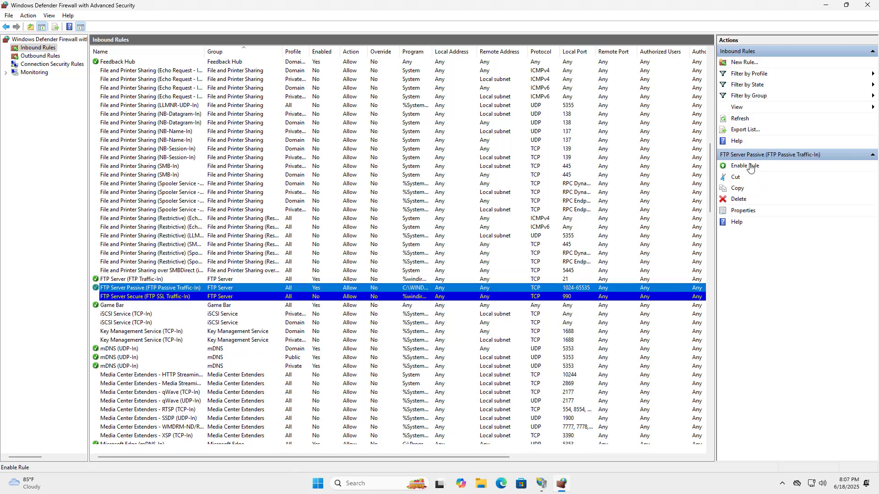
click(203, 301)
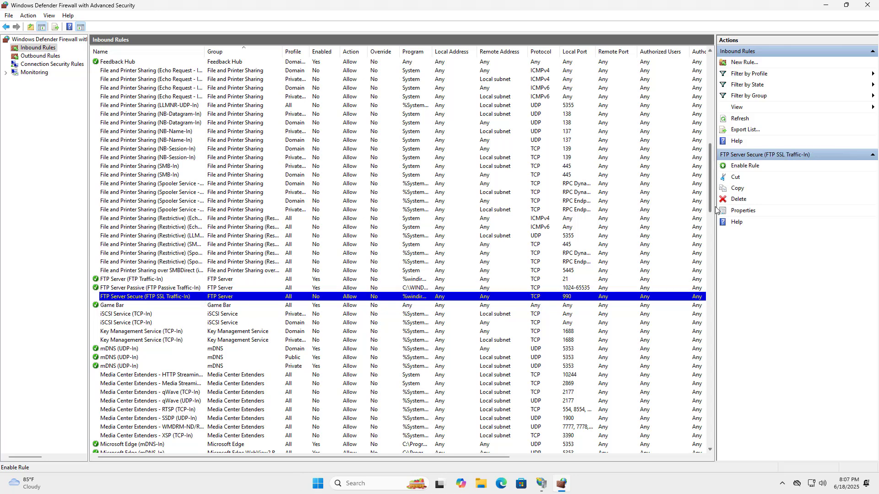
click(749, 167)
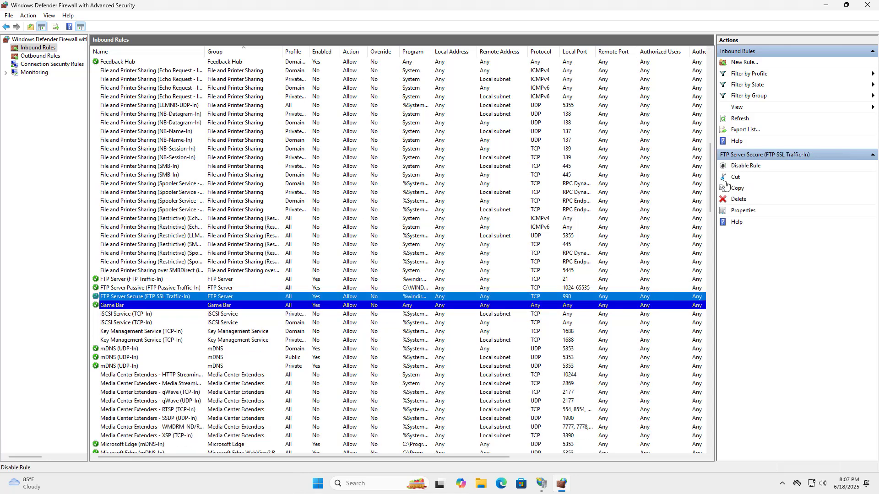
click(215, 281)
click(215, 289)
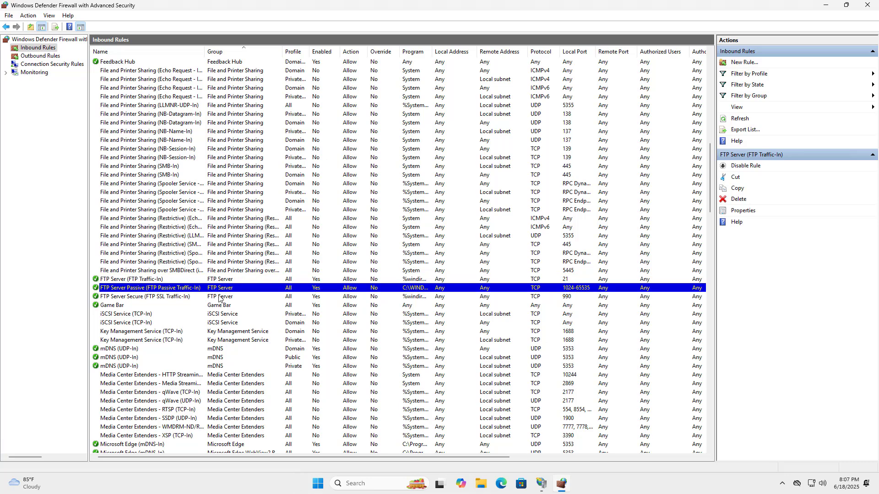
click(216, 297)
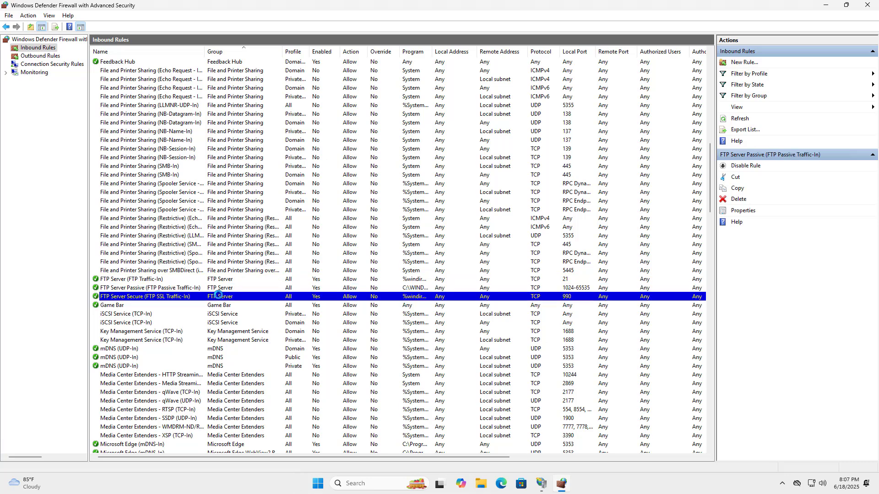
click(867, 5)
Step: Search Windows for "services" and open the Services console in a maximized window
text(ervice)
click(396, 481)
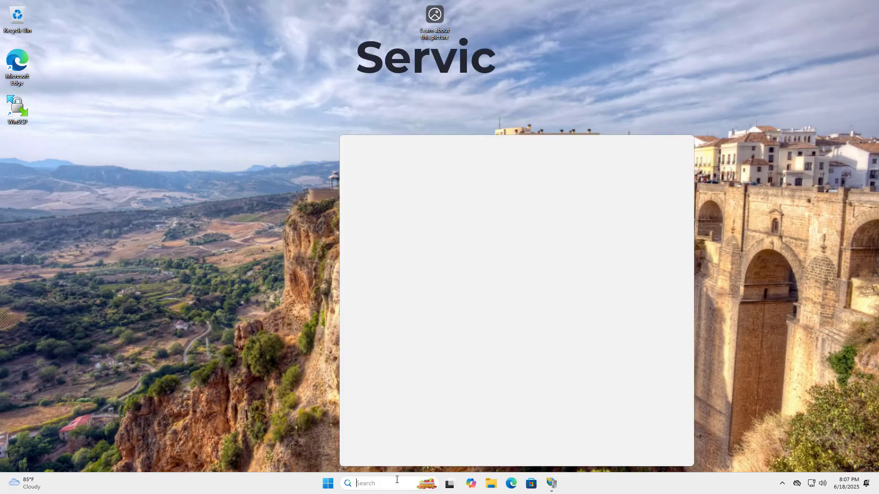
text(services)
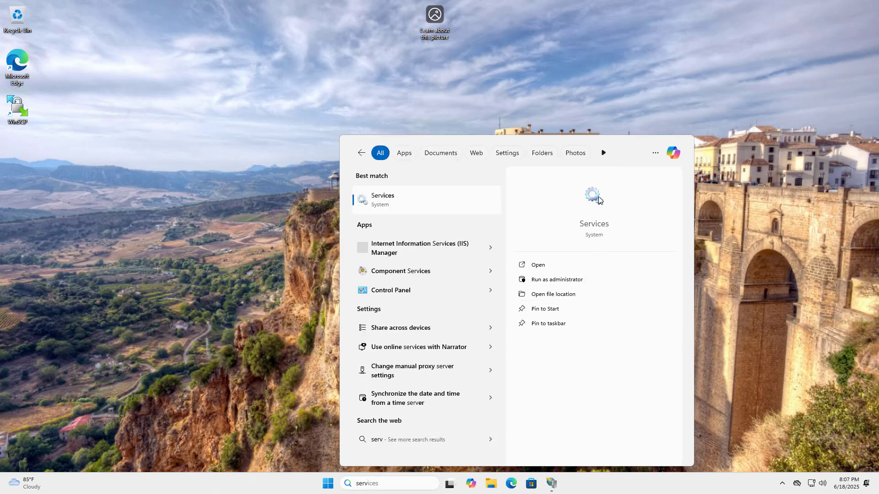
click(598, 196)
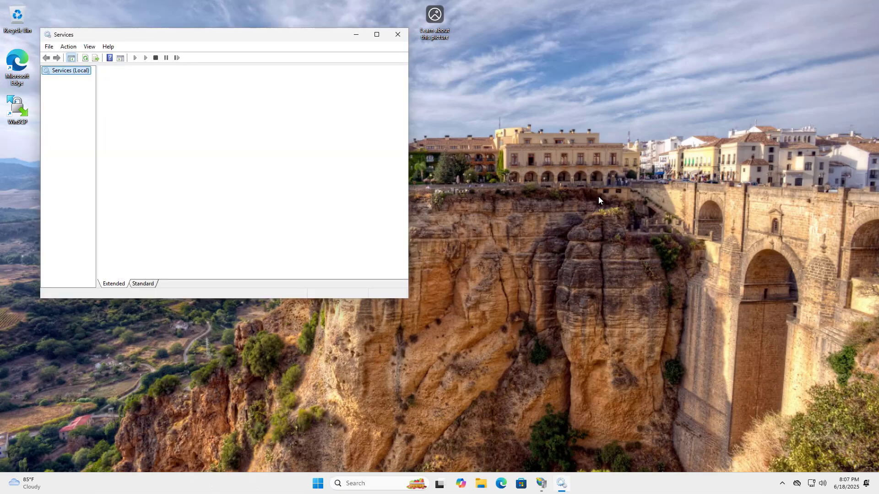
click(379, 33)
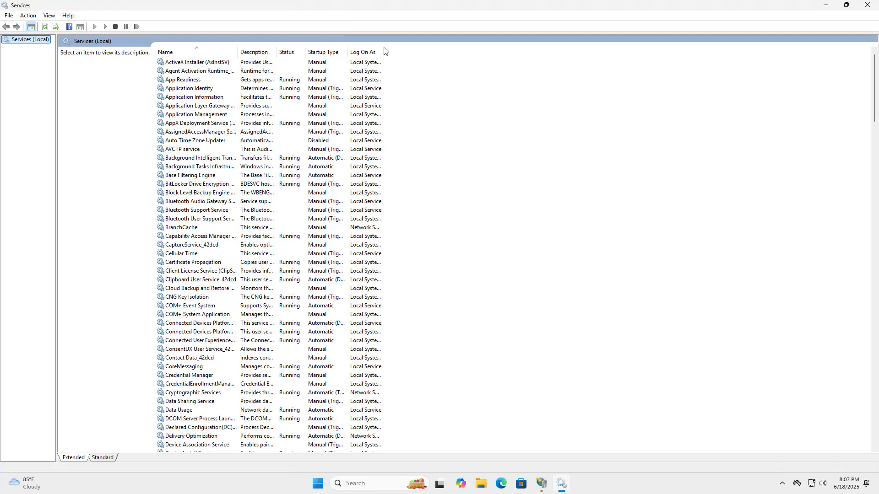
Step: Restart the Microsoft FTP Service and close the Services console
click(211, 114)
key(f)
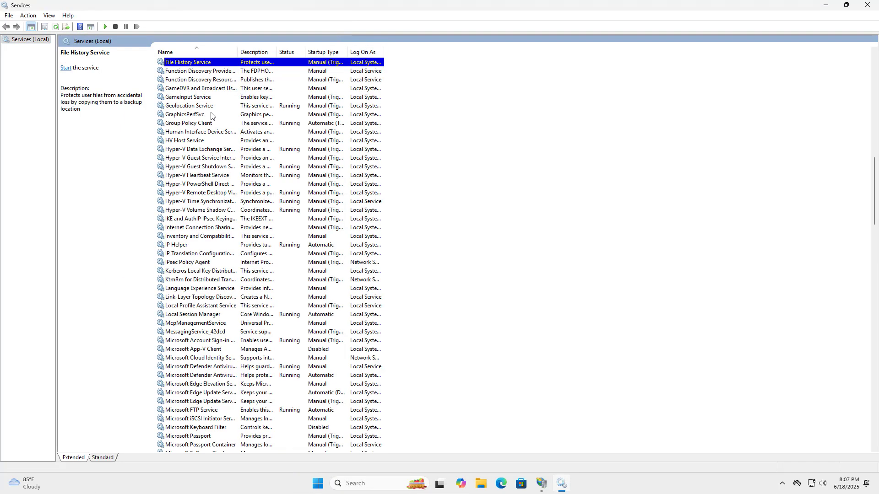
key(m)
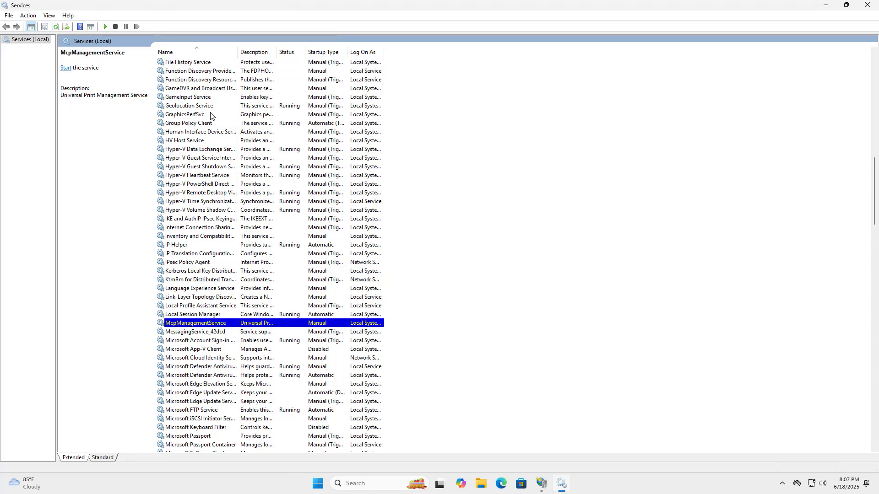
click(216, 410)
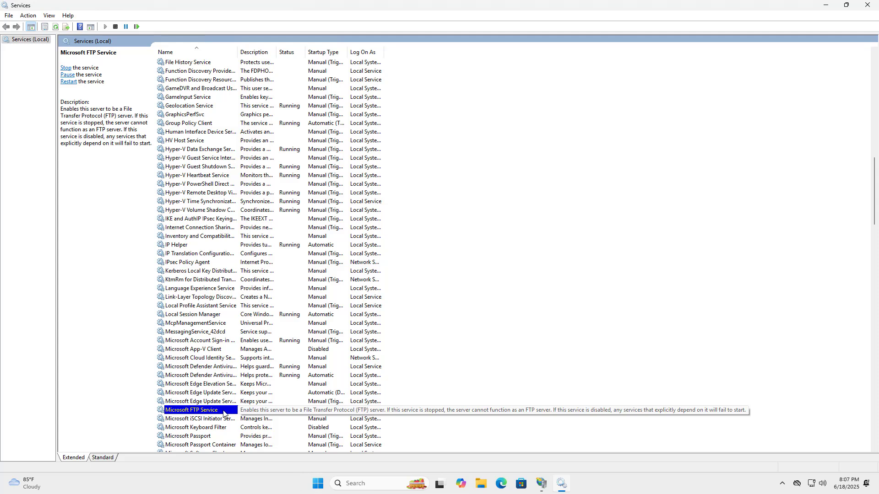
click(74, 81)
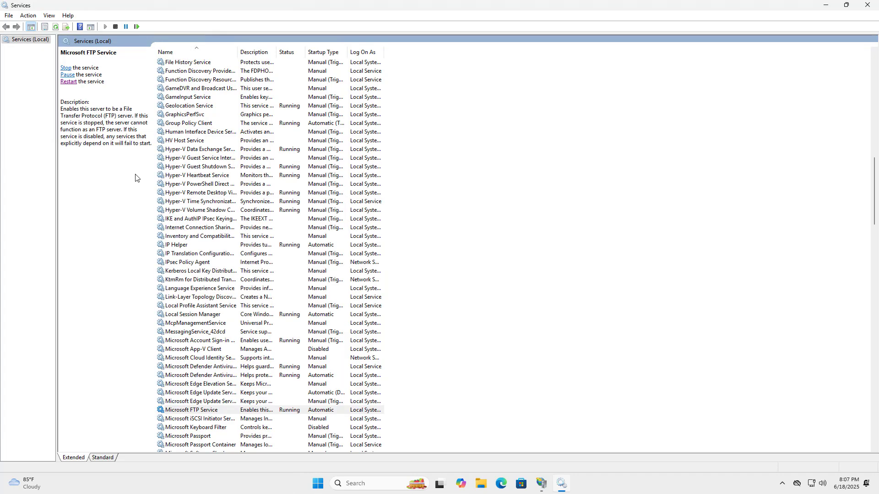
click(276, 412)
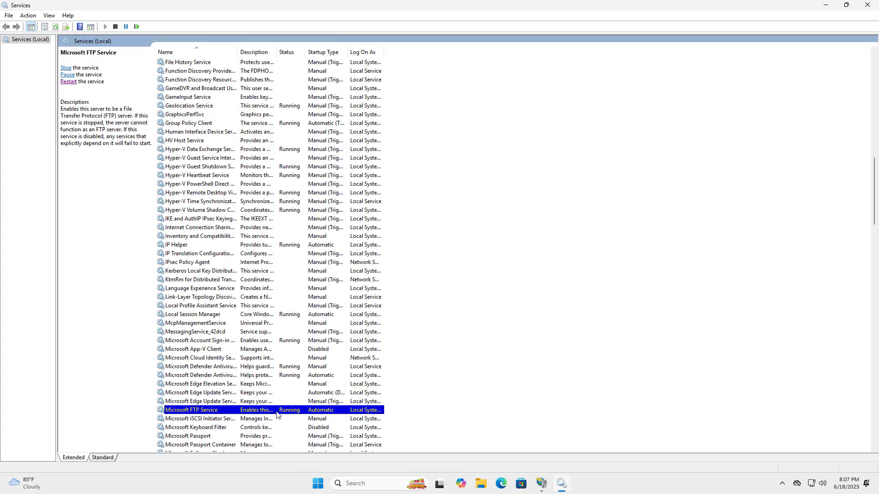
click(867, 6)
Step: Switch back to IIS Manager, reload the Sites list, and widen the Status column to check the FTP site's status
click(551, 483)
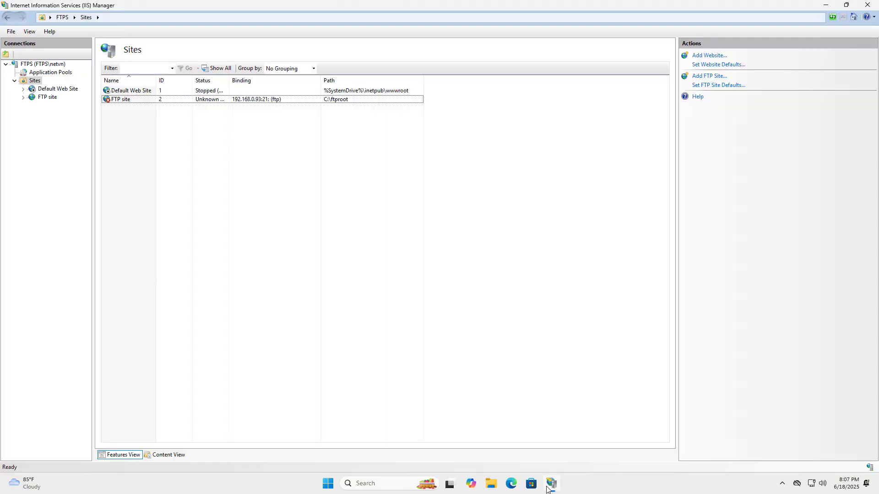
click(40, 81)
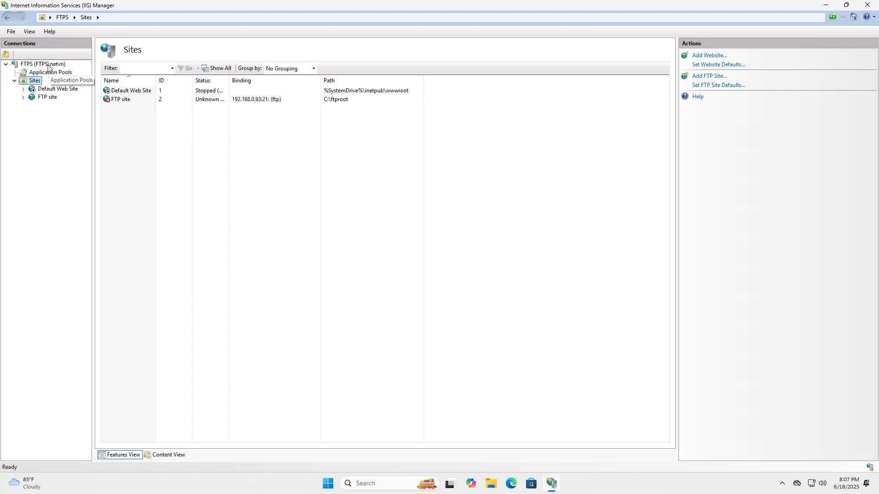
click(43, 64)
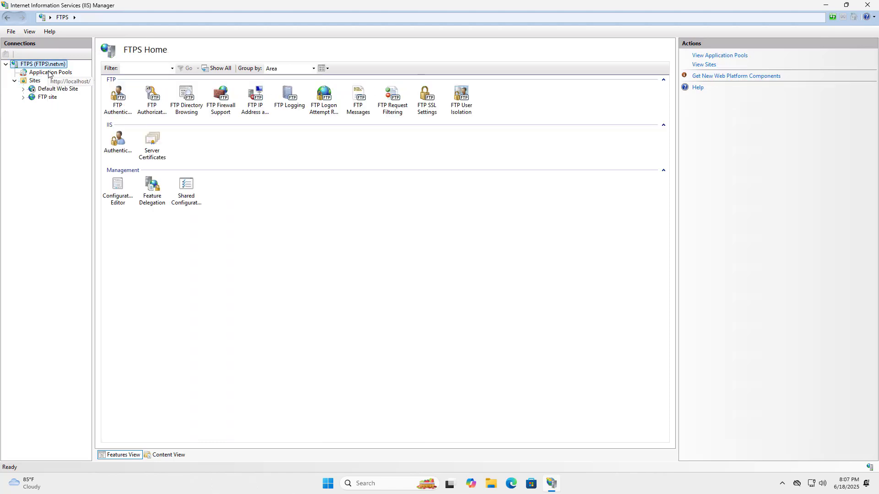
click(44, 97)
click(36, 81)
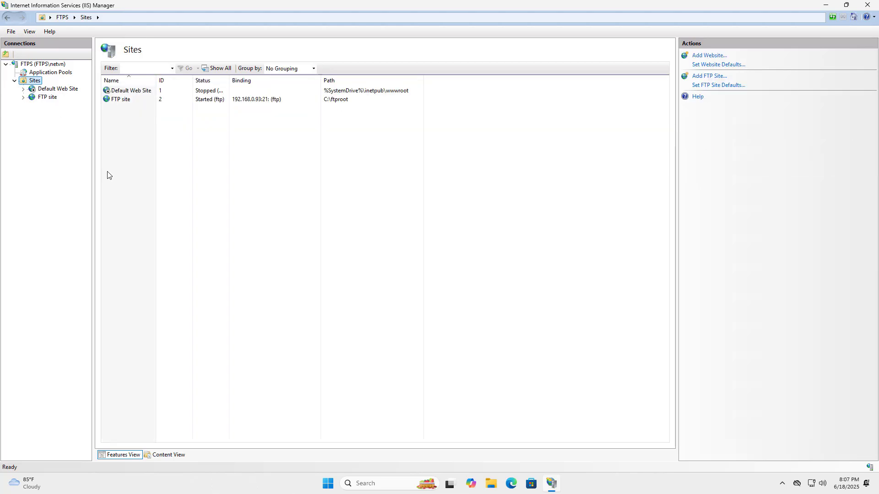
click(130, 102)
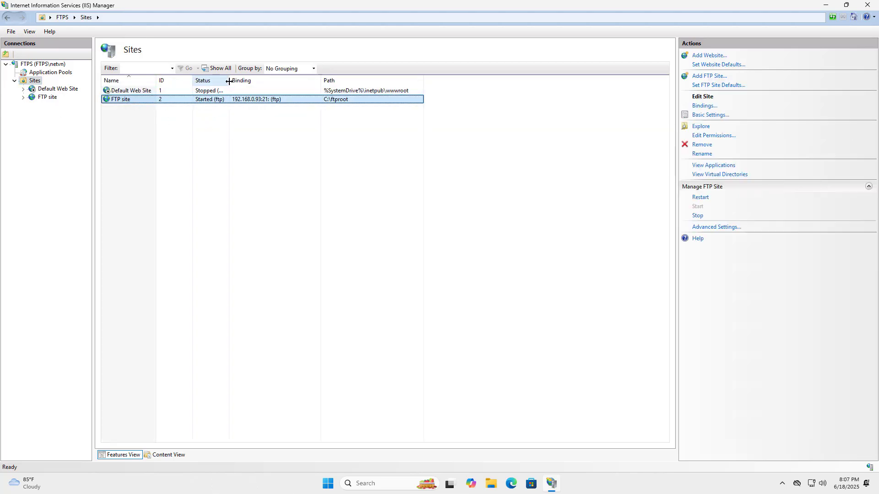
drag(229, 81, 280, 80)
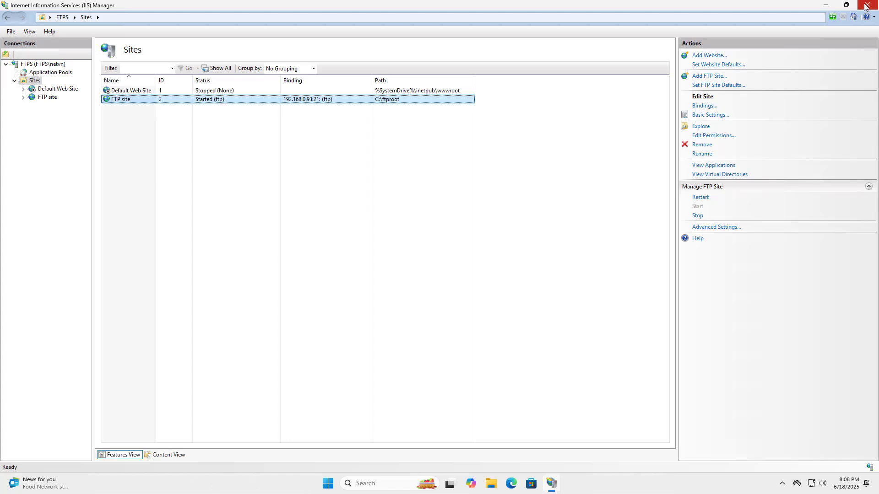
Step: Minimize IIS Manager, open WinSCP, and set the new session to the FTP protocol with TLS/SSL Explicit encryption
click(831, 8)
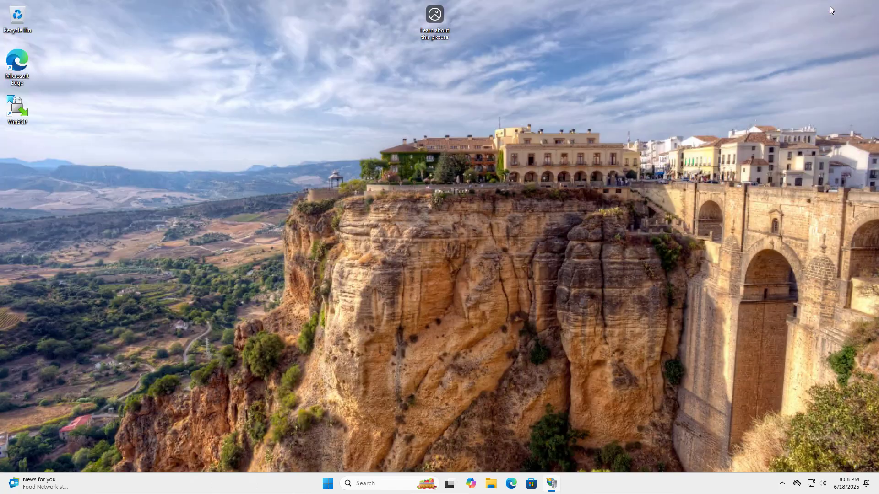
double_click(21, 116)
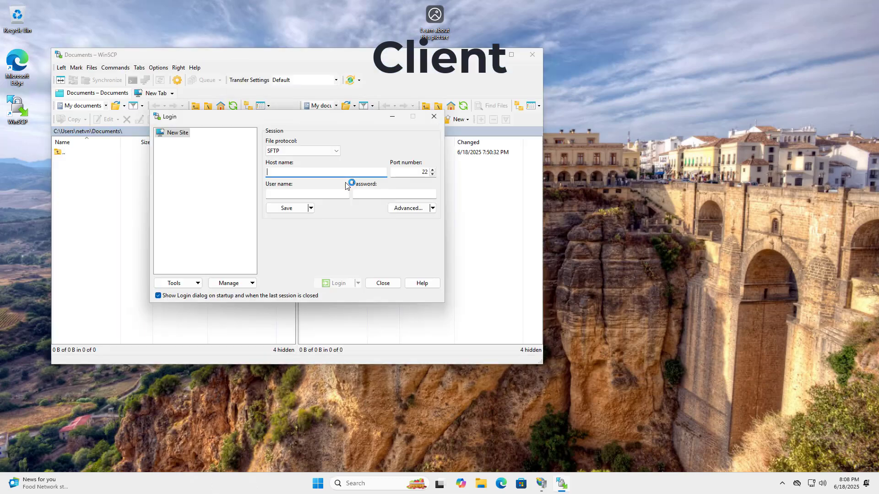
click(336, 151)
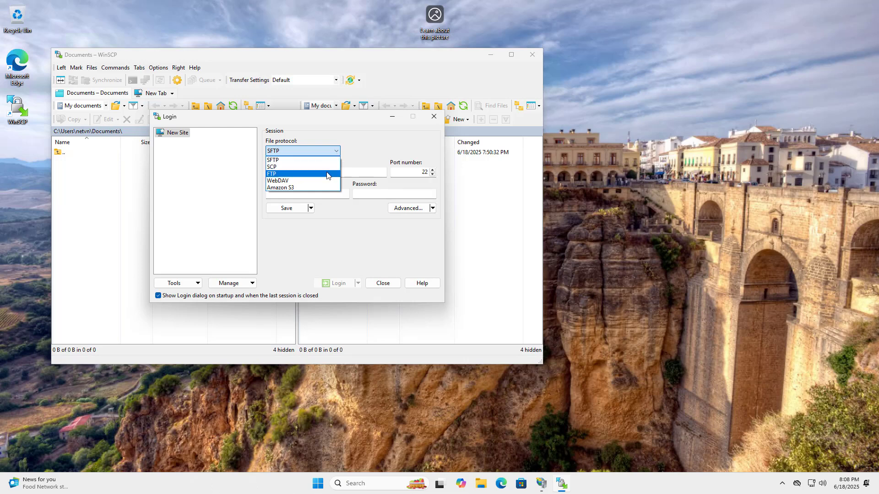
click(327, 174)
click(392, 152)
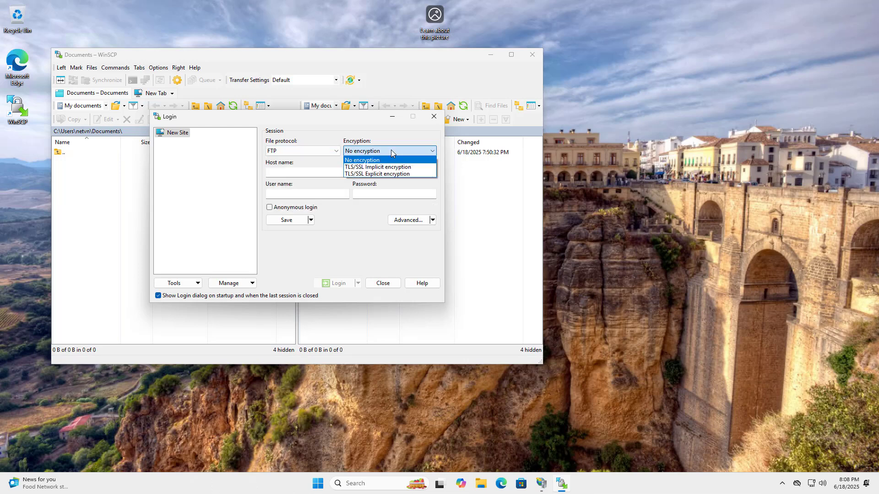
click(396, 175)
Step: Place a restored IIS Manager window beside the WinSCP login dialog and enter the FTP site's address 192.168.0.93 as the host name
click(332, 173)
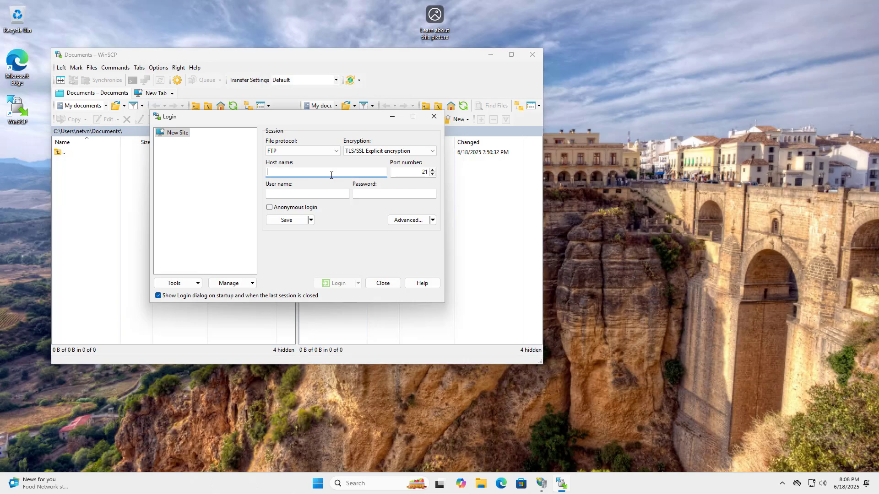
click(541, 484)
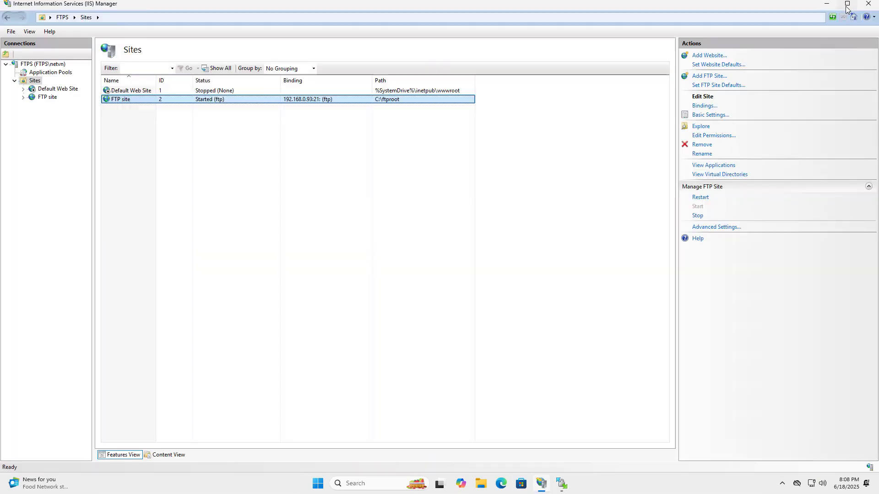
click(846, 5)
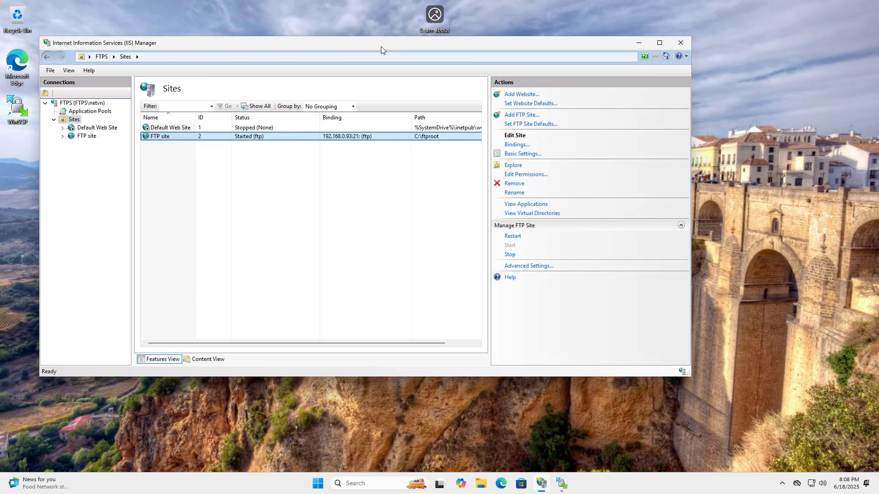
drag(381, 46, 732, 54)
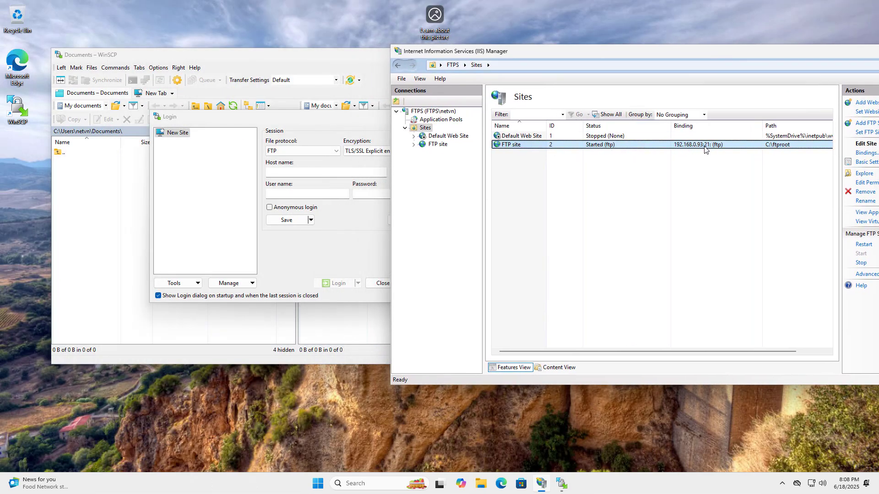
click(347, 172)
text(192.168.0.93)
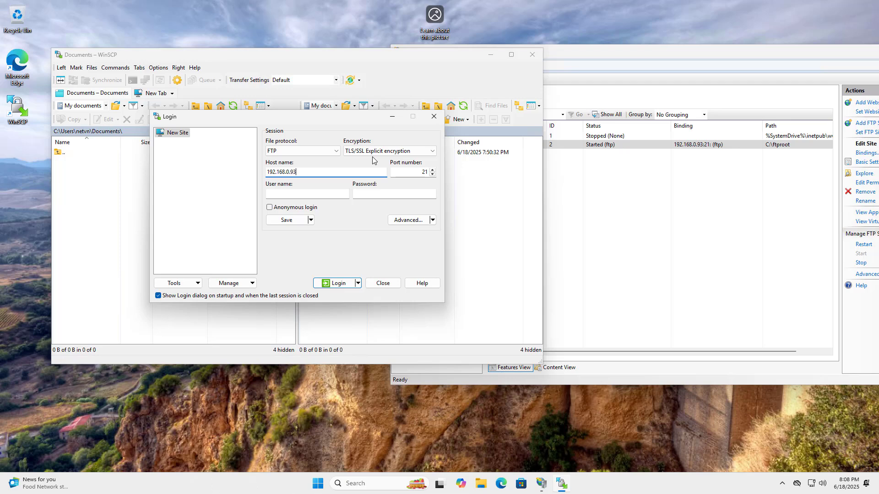
double_click(292, 172)
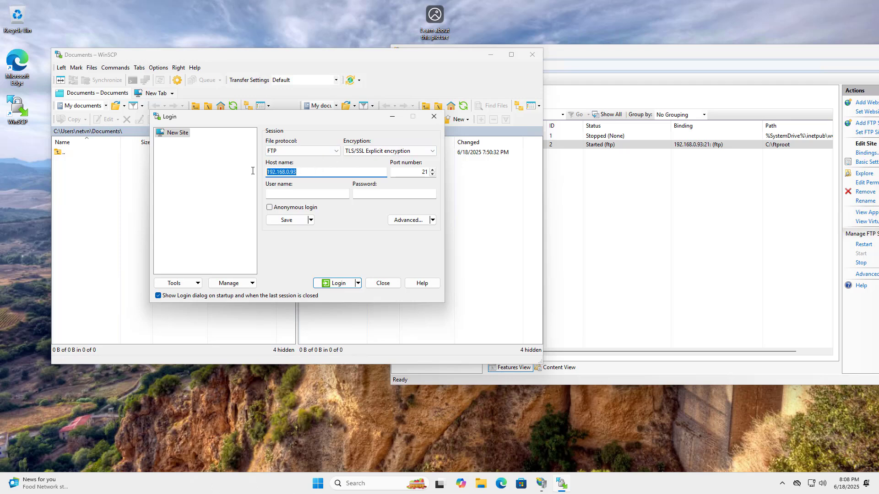
Step: Fill in the account's user name and password for the WinSCP session
click(278, 196)
click(319, 483)
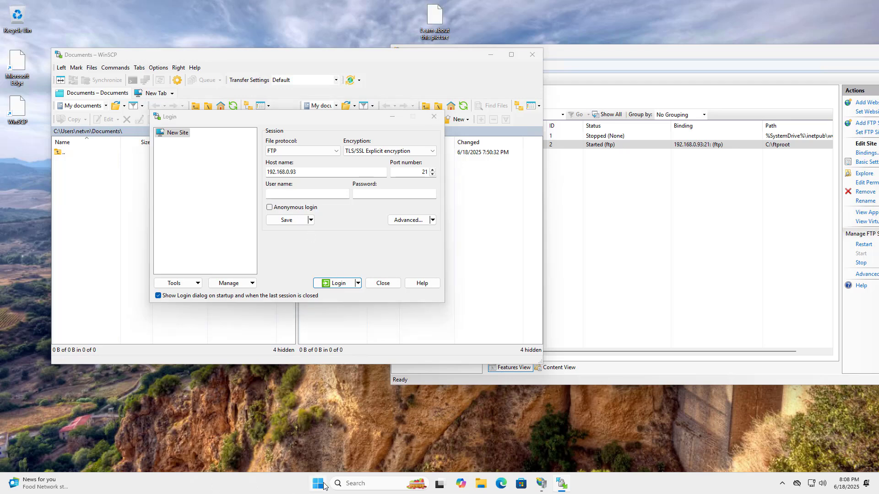
click(280, 194)
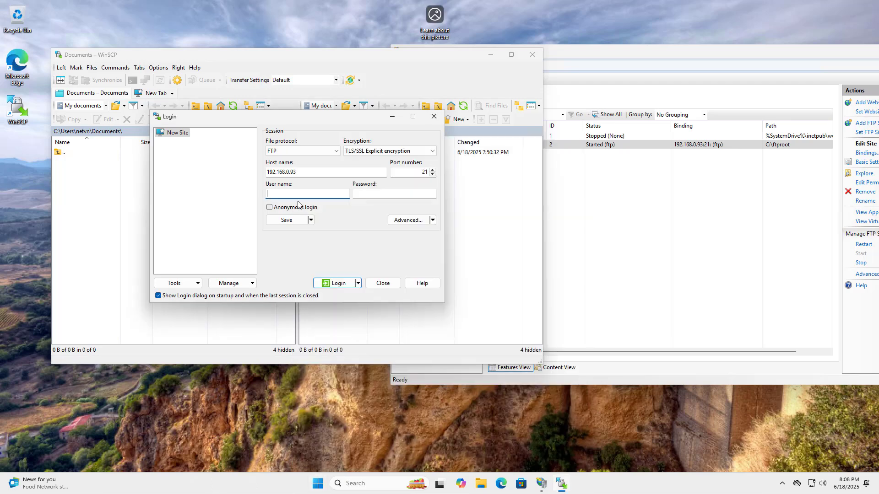
text(netvn)
click(364, 197)
text(•)
Step: Save the session as a site named FTPS
click(300, 220)
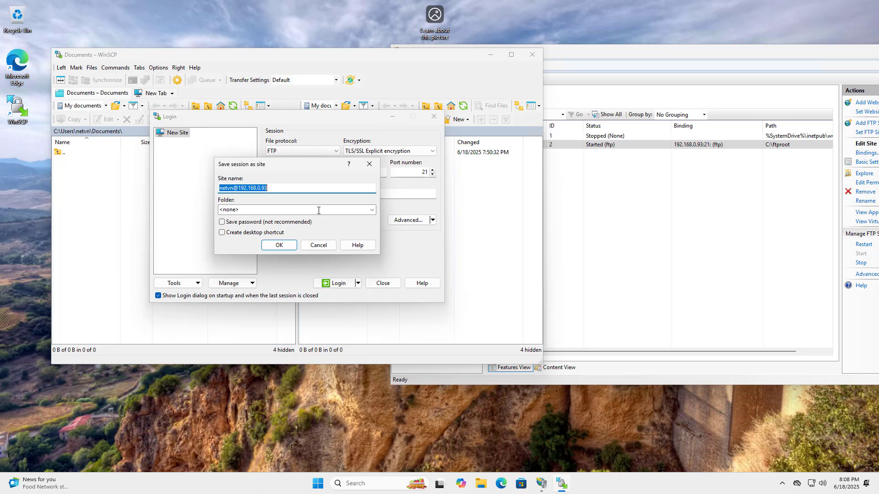
text(F)
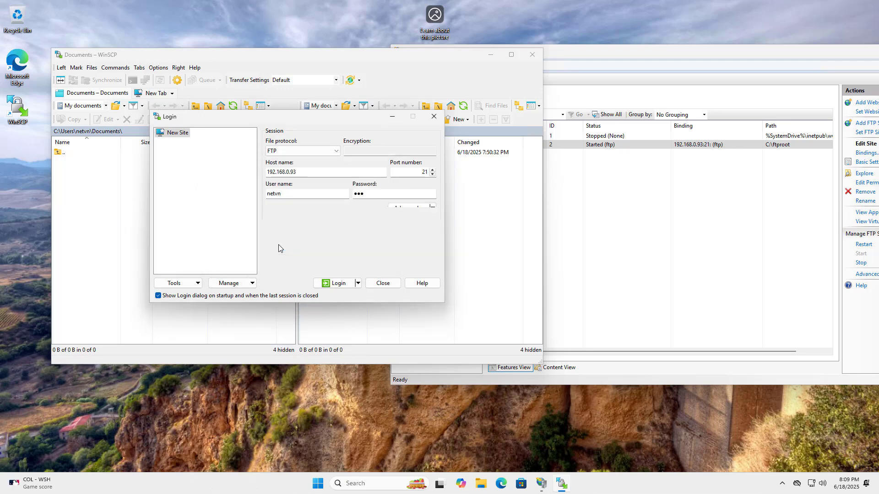
click(278, 245)
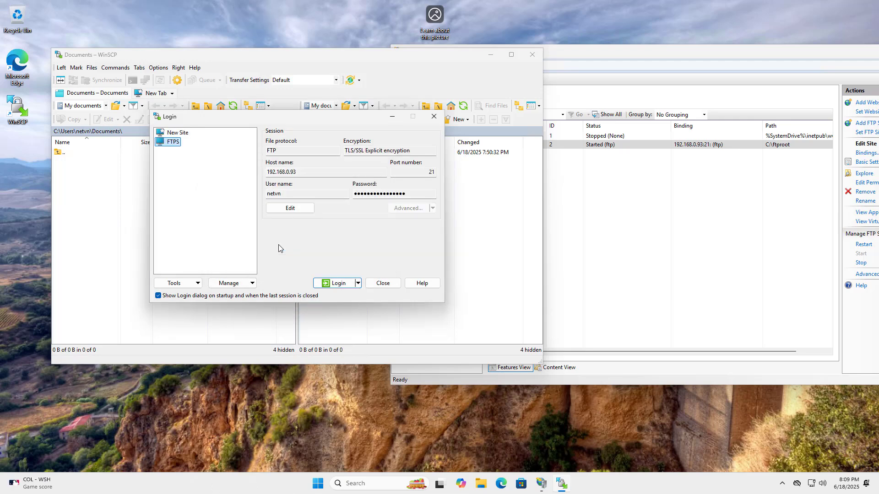
Step: Log in to the FTPS site, accepting and storing the server's self-signed certificate
click(332, 284)
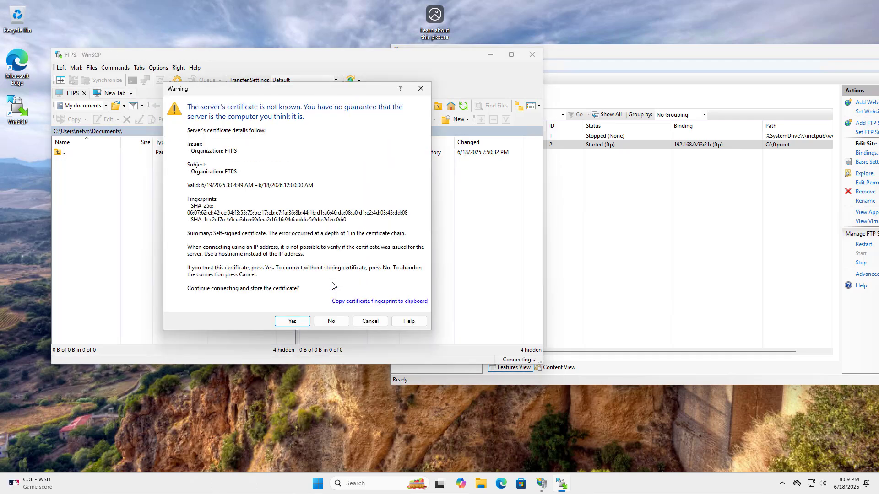
click(295, 321)
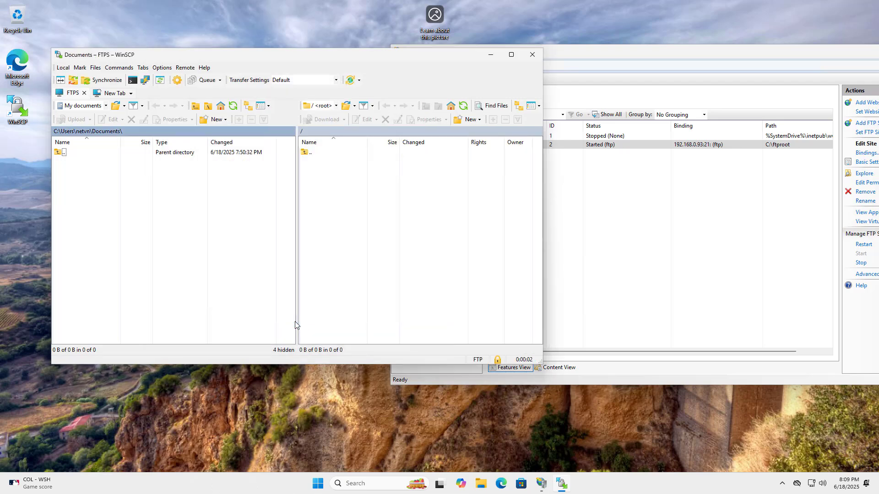
click(329, 236)
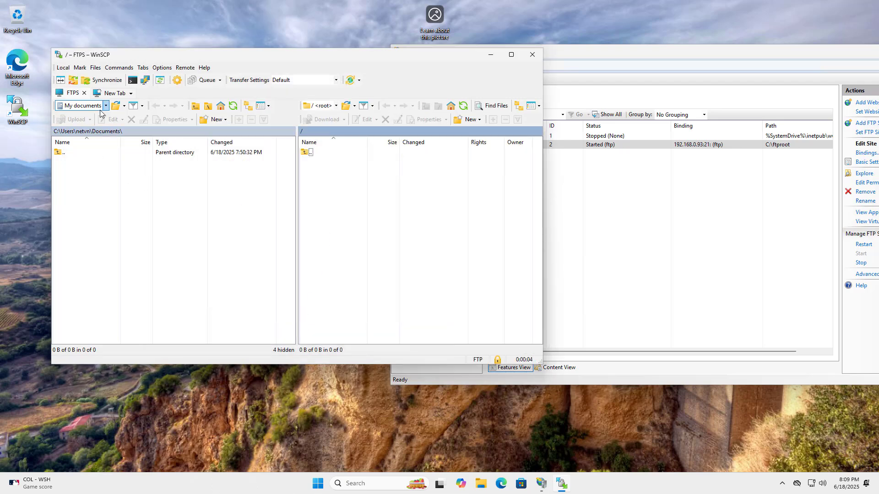
Step: Browse to the local Downloads folder and upload WinSCP-6.5.2-Setup.exe to the server's root directory
double_click(61, 154)
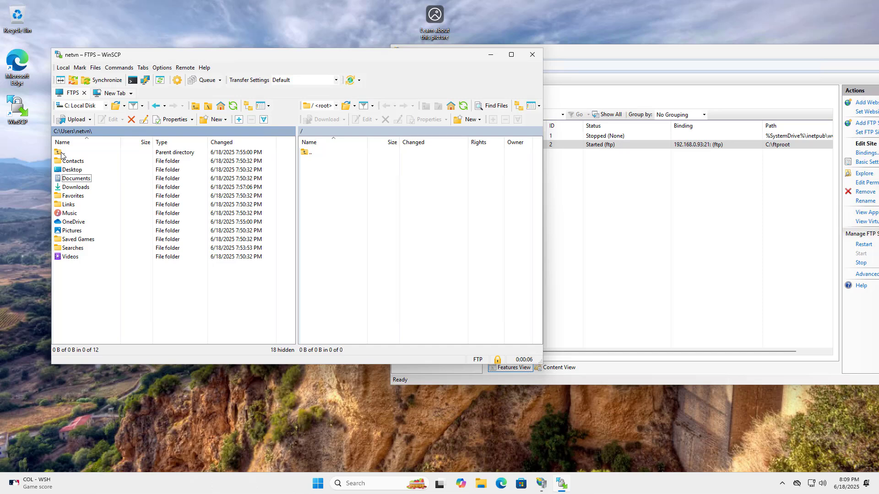
double_click(73, 187)
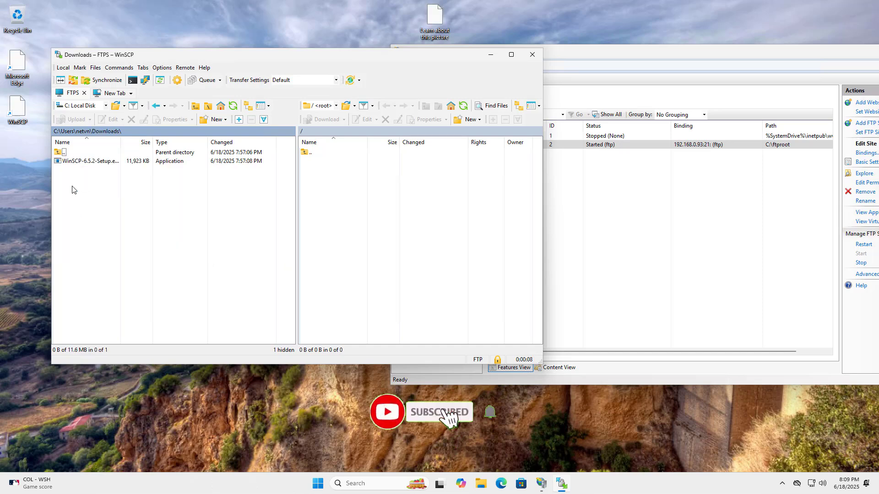
drag(87, 162, 426, 200)
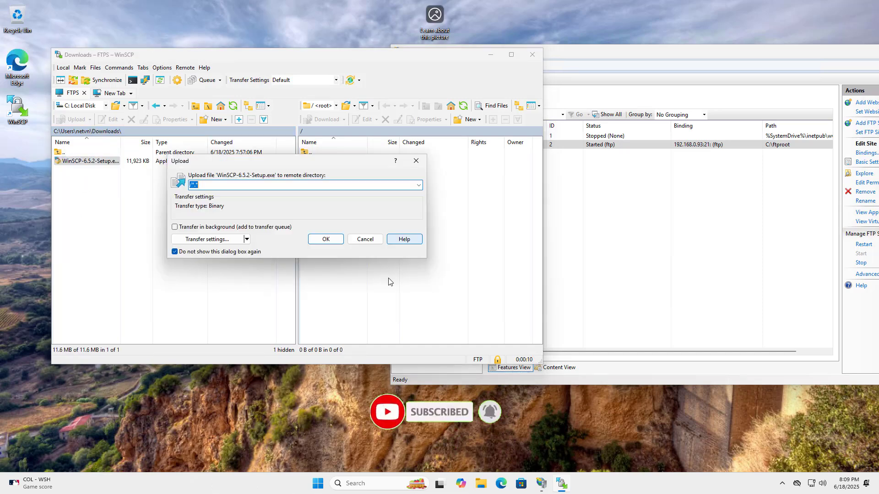
click(329, 242)
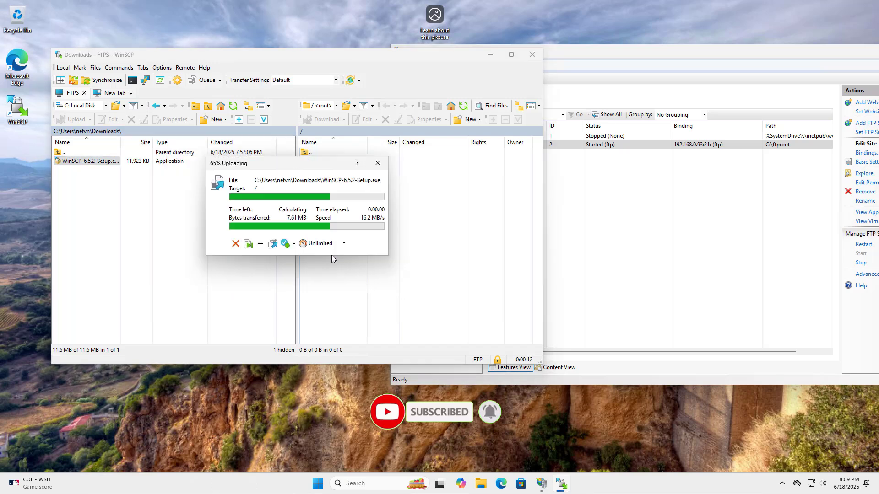
click(353, 163)
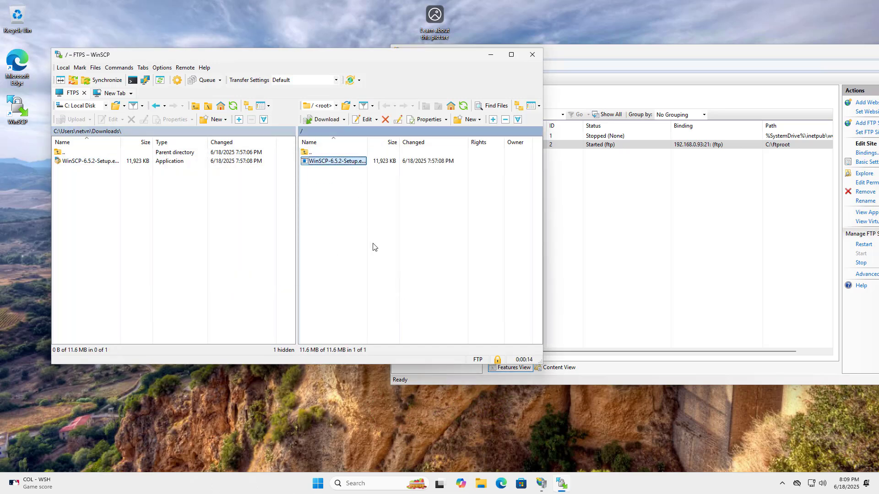
Step: Open the C:\ftproot folder in File Explorer to check for the uploaded file
click(481, 483)
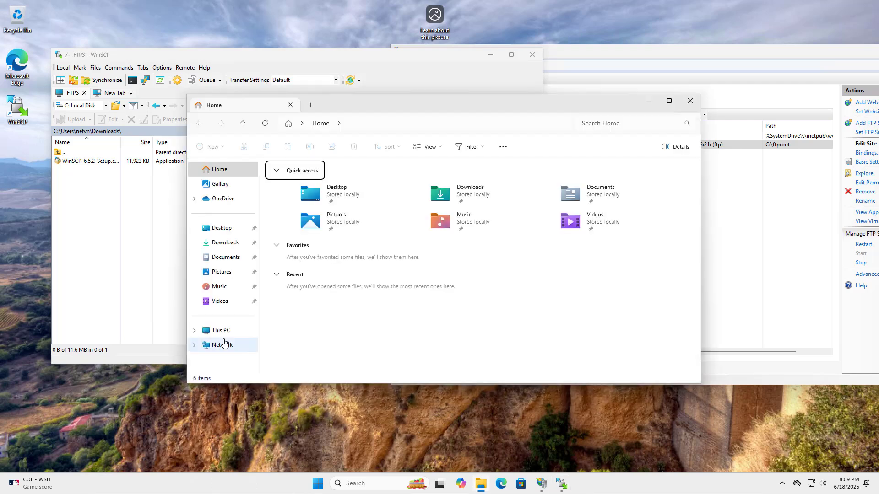
click(226, 332)
double_click(302, 240)
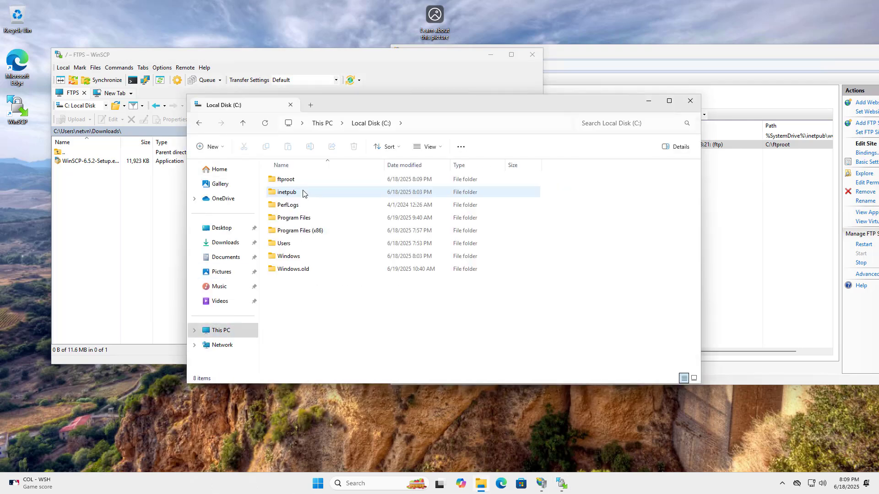
double_click(287, 179)
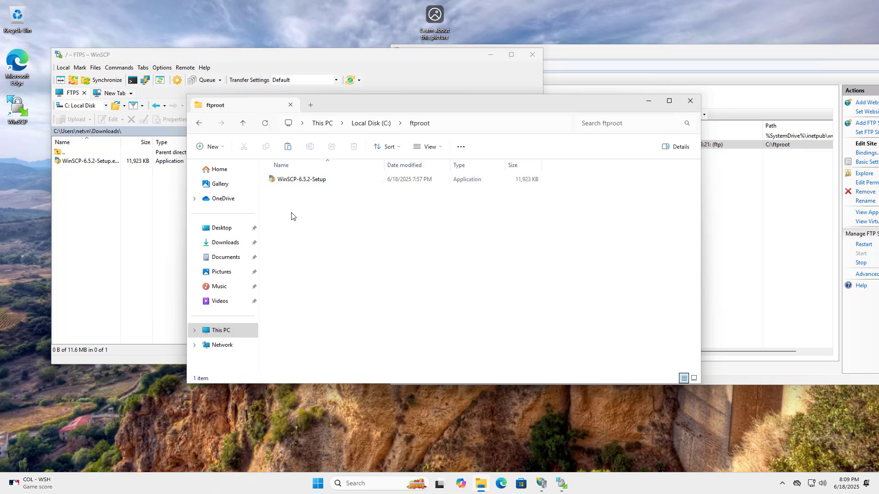
Step: Create a text document named "ftps ok" in the ftproot folder and close File Explorer
drag(284, 222, 320, 230)
right_click(320, 230)
mouse_move(367, 324)
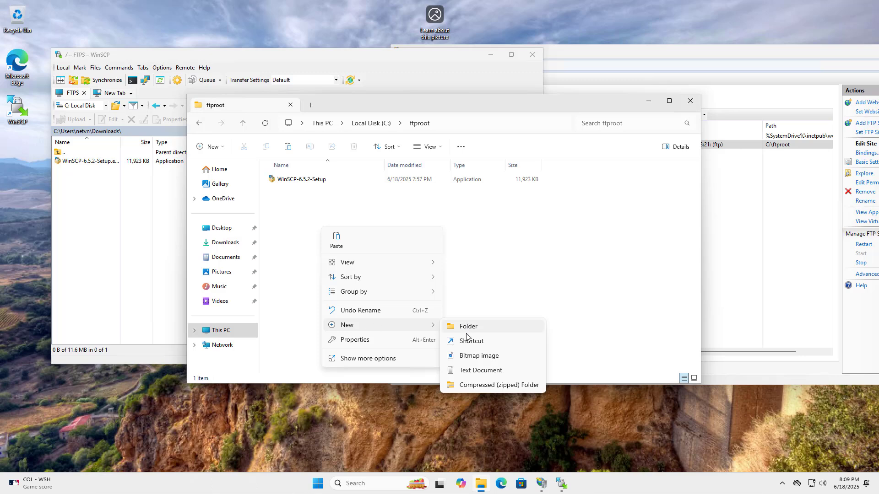
click(476, 370)
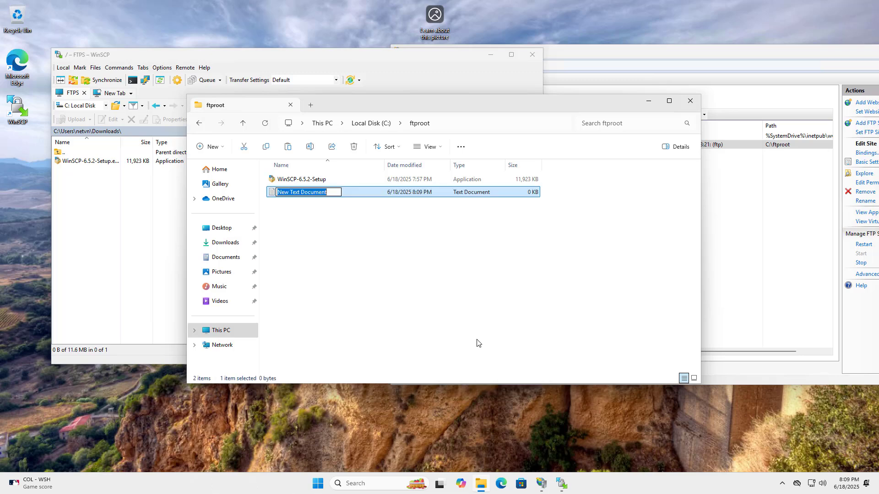
text(ftps ok)
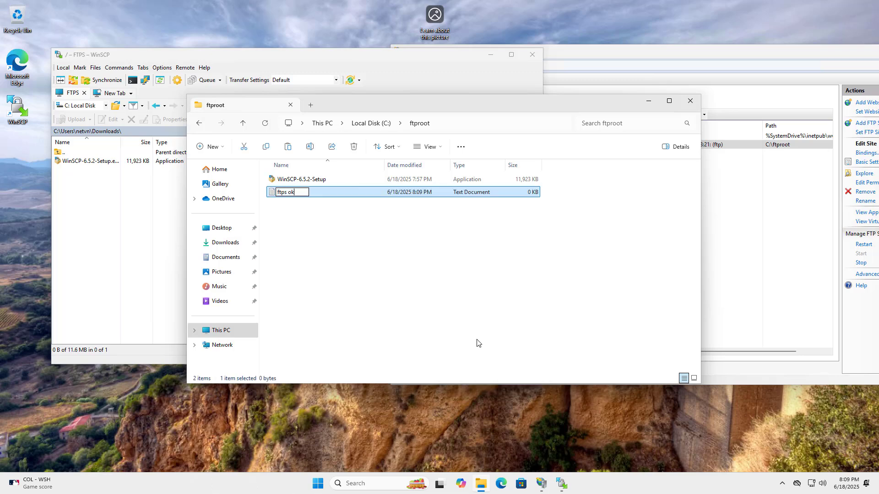
key(Return)
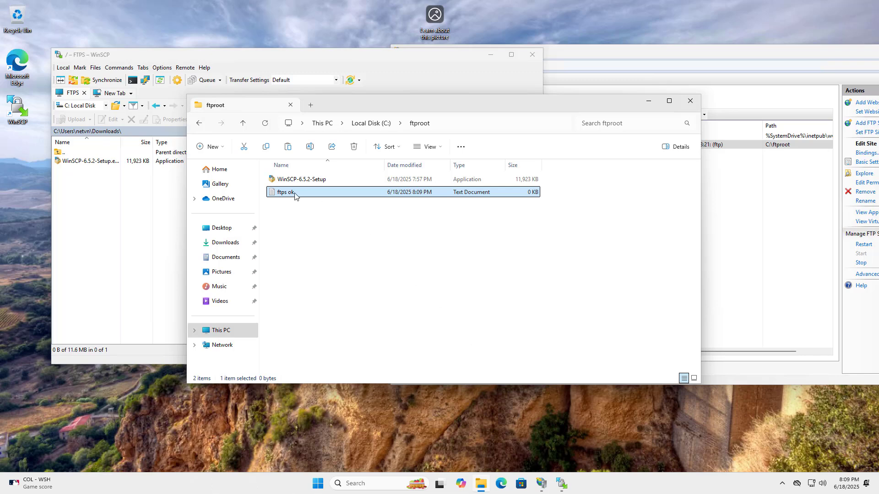
click(690, 101)
Step: Refresh the remote directory in WinSCP and download ftps ok.txt to the local Downloads folder
click(415, 203)
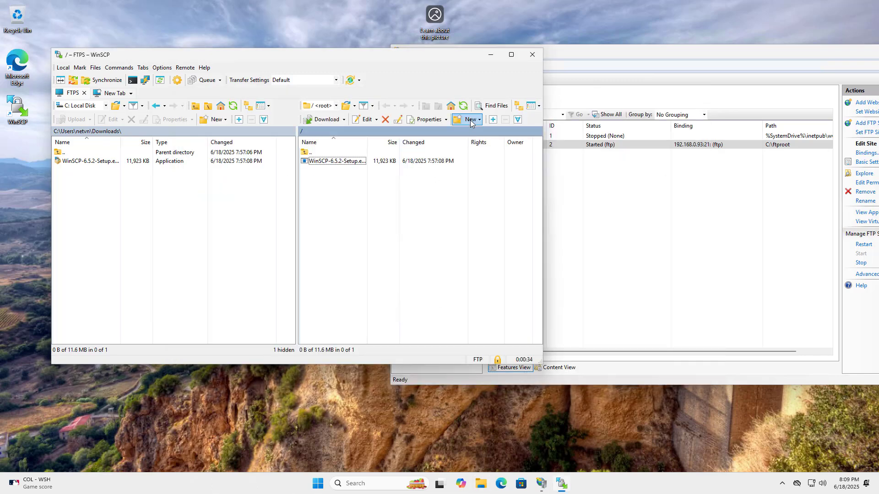
click(464, 106)
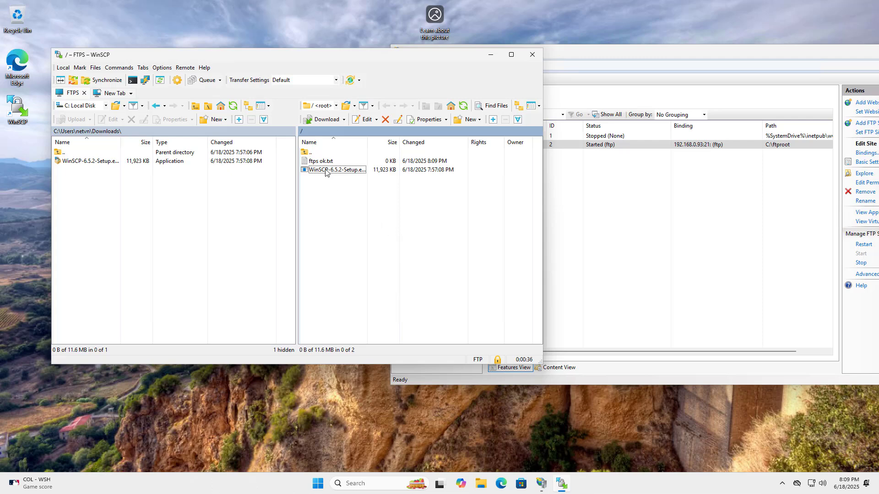
drag(322, 161, 290, 172)
drag(186, 261, 224, 301)
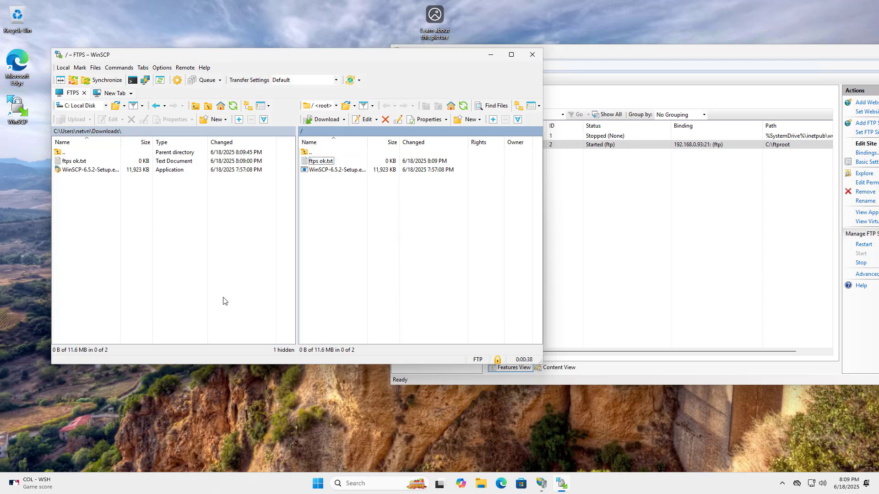